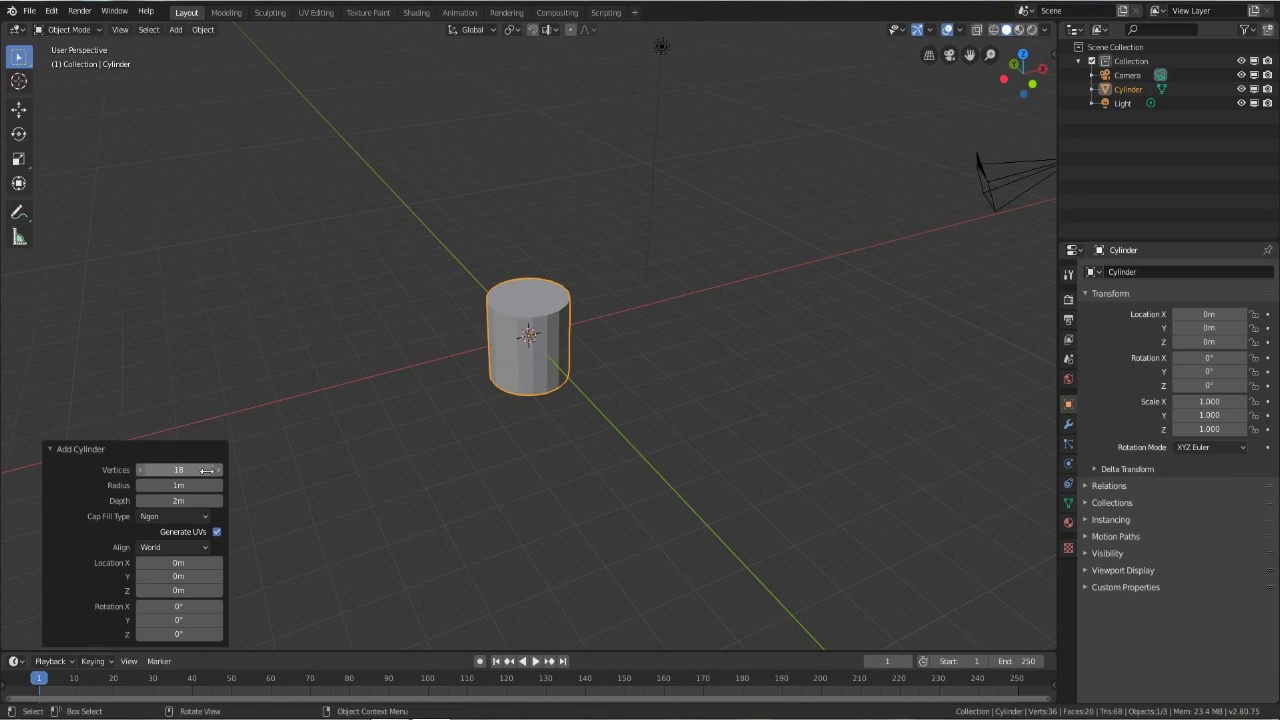
- Flatten the cylinder into a thin tabletop by scaling it to 0.05 along the Z axis
key(s)
key(z)
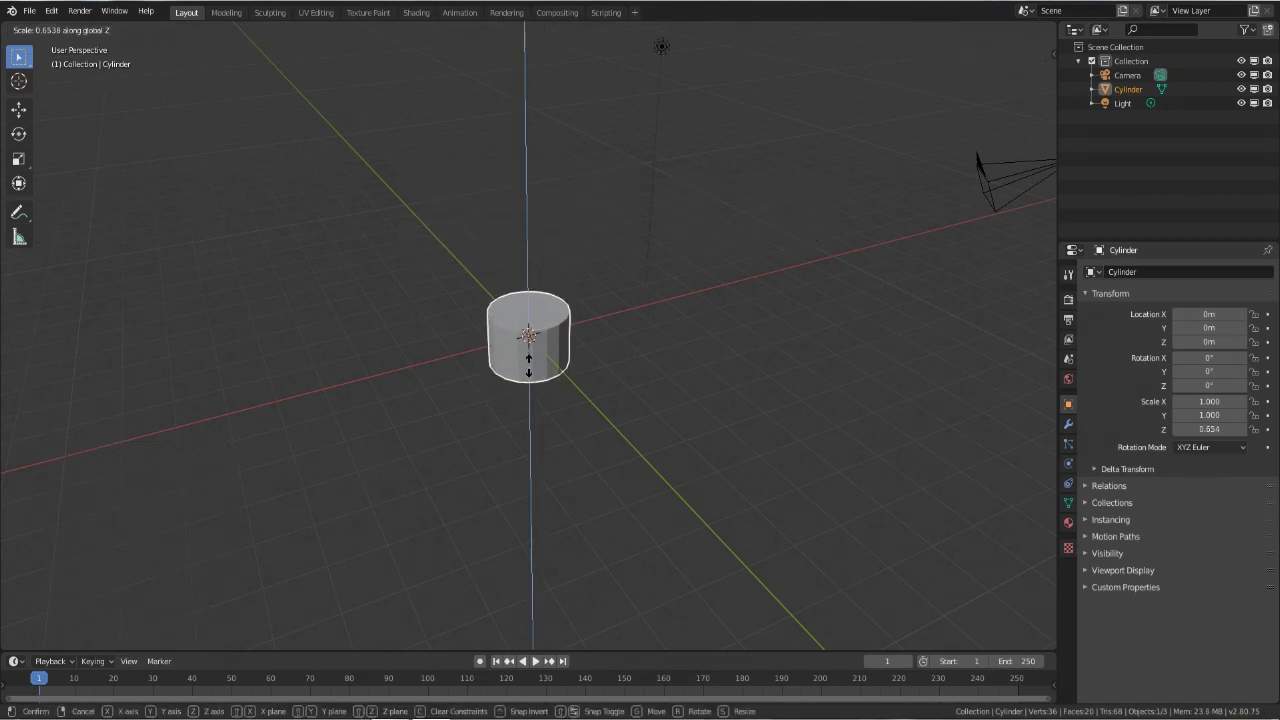
text(0.05)
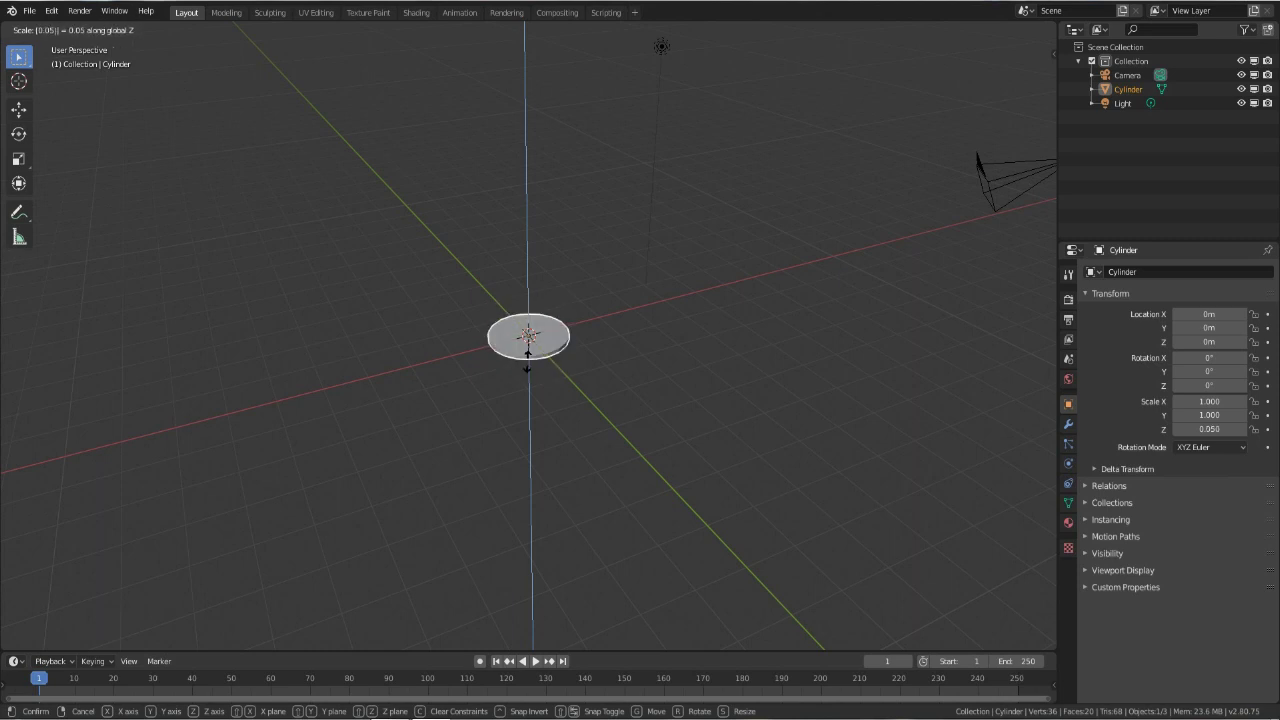
key(Return)
- Stretch the flattened cylinder into an oval by scaling it by 2 along the X axis
scroll(527, 365, up, 5)
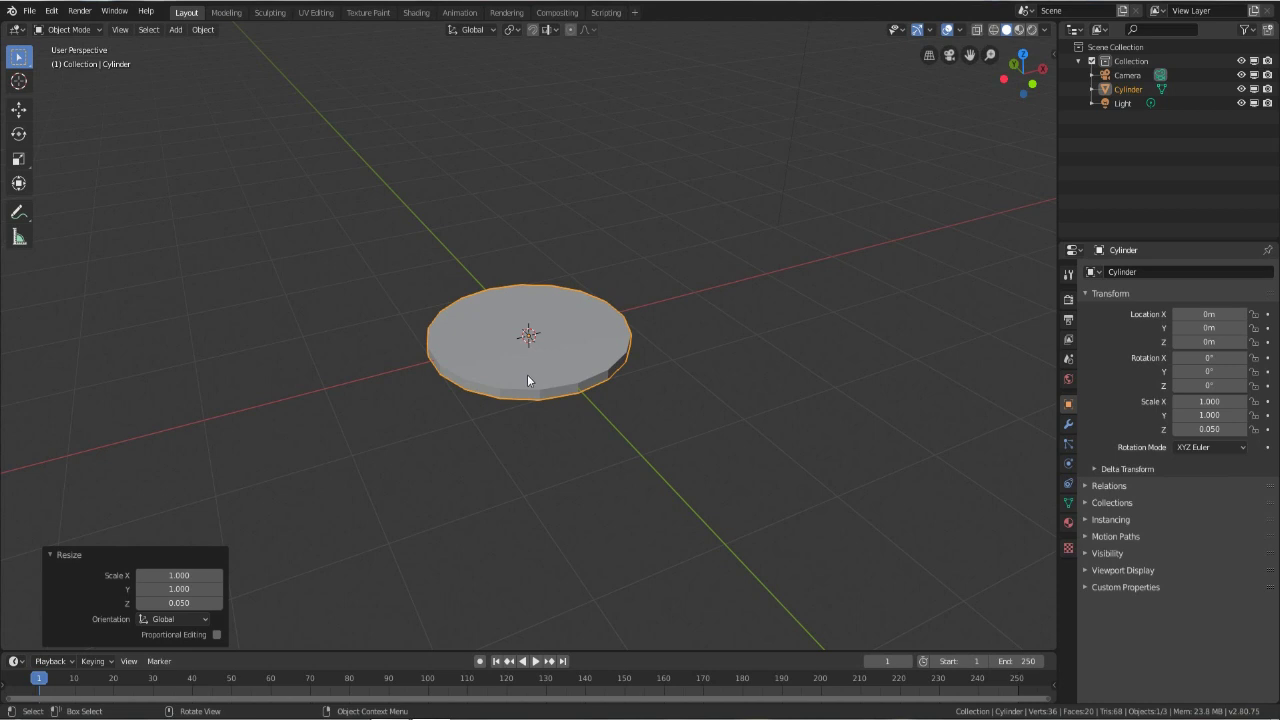
key(s)
text(x)
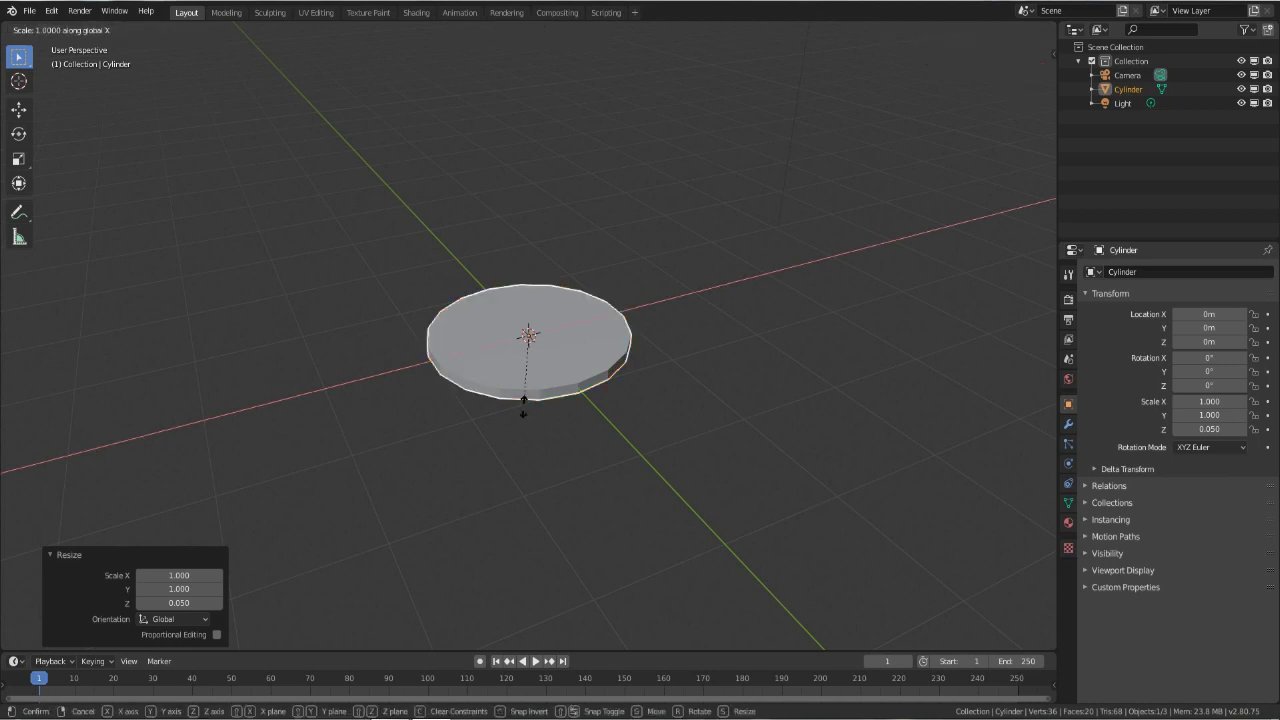
text(2)
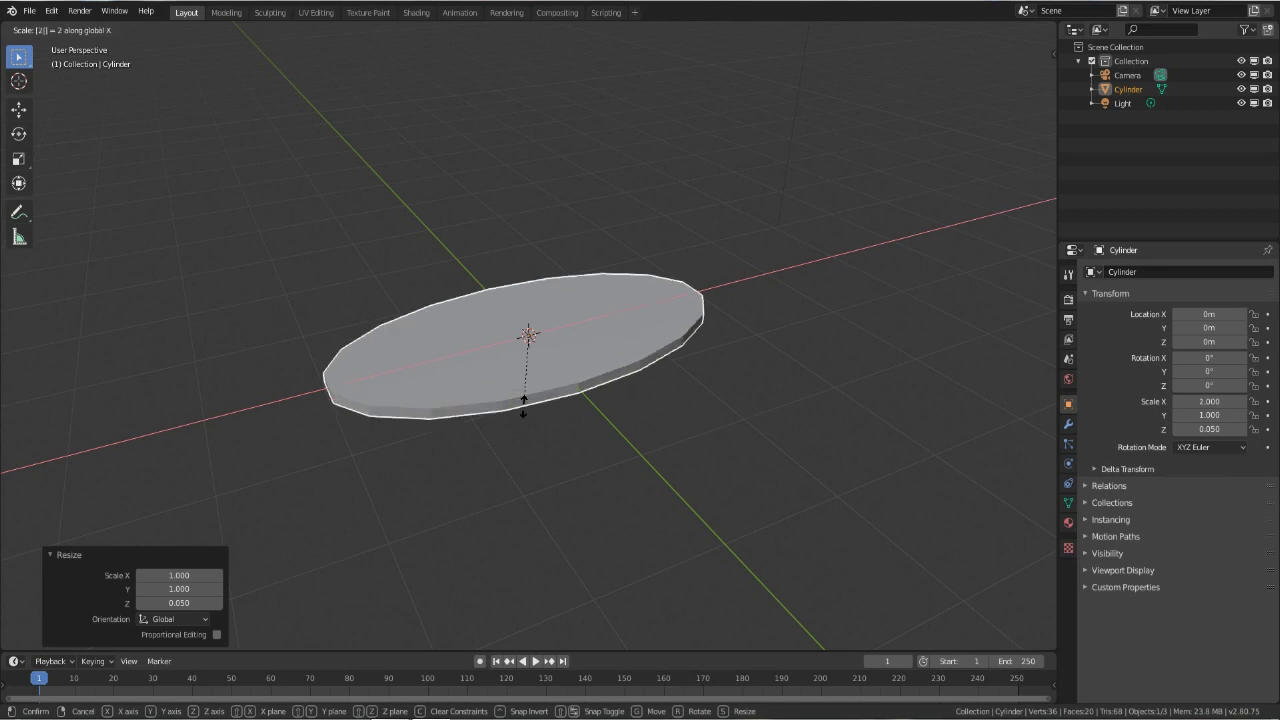
key(Return)
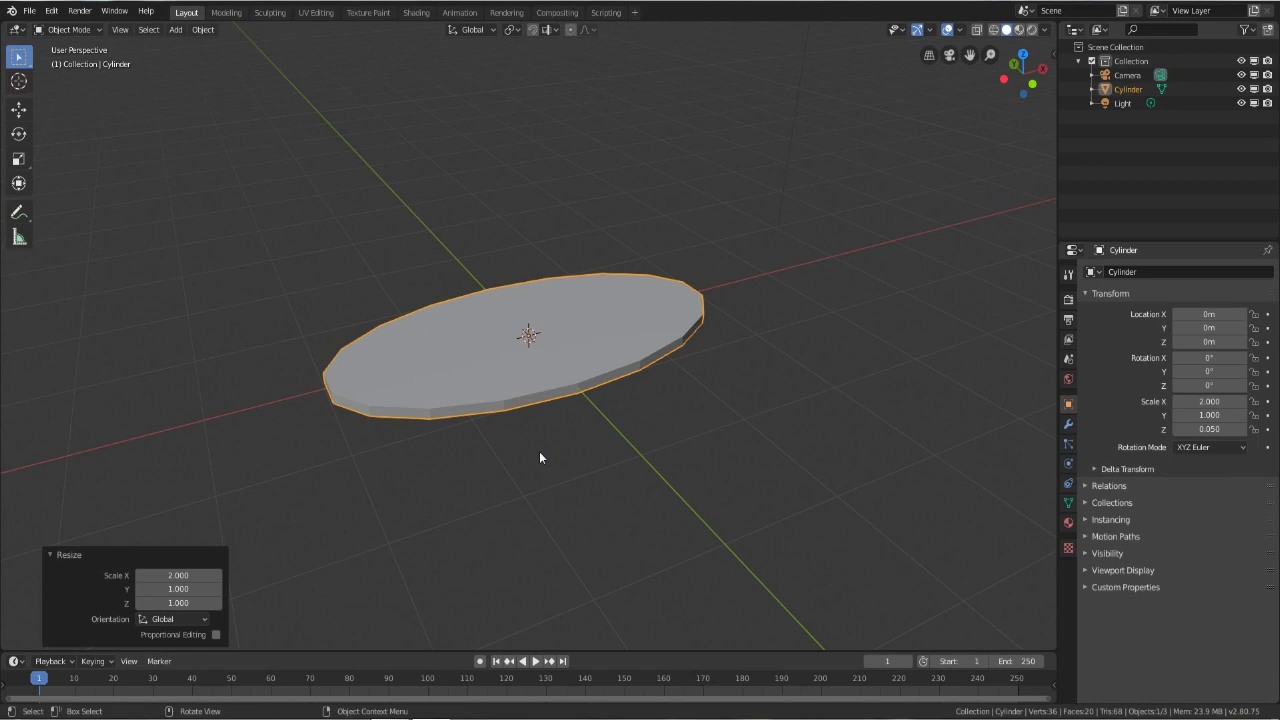
- Add a cube mesh at the origin with a size of 0.2 m
middle_drag(540, 452, 538, 429)
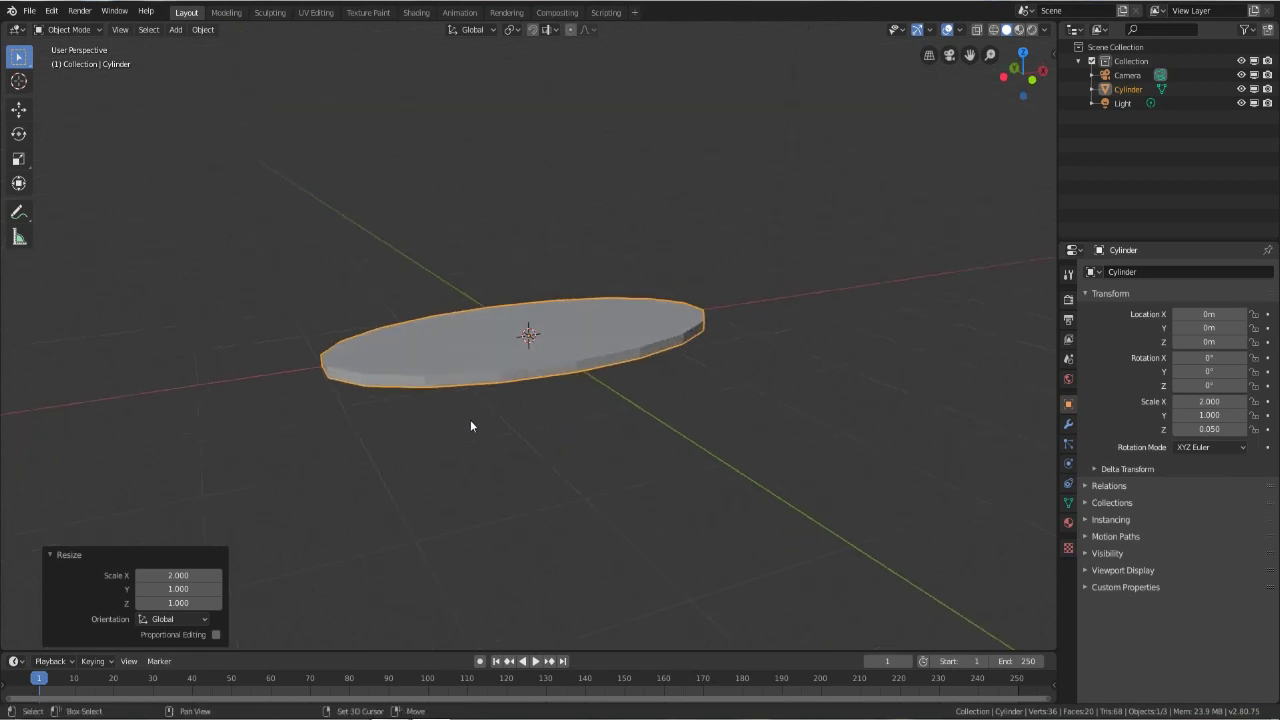
key(shift+a)
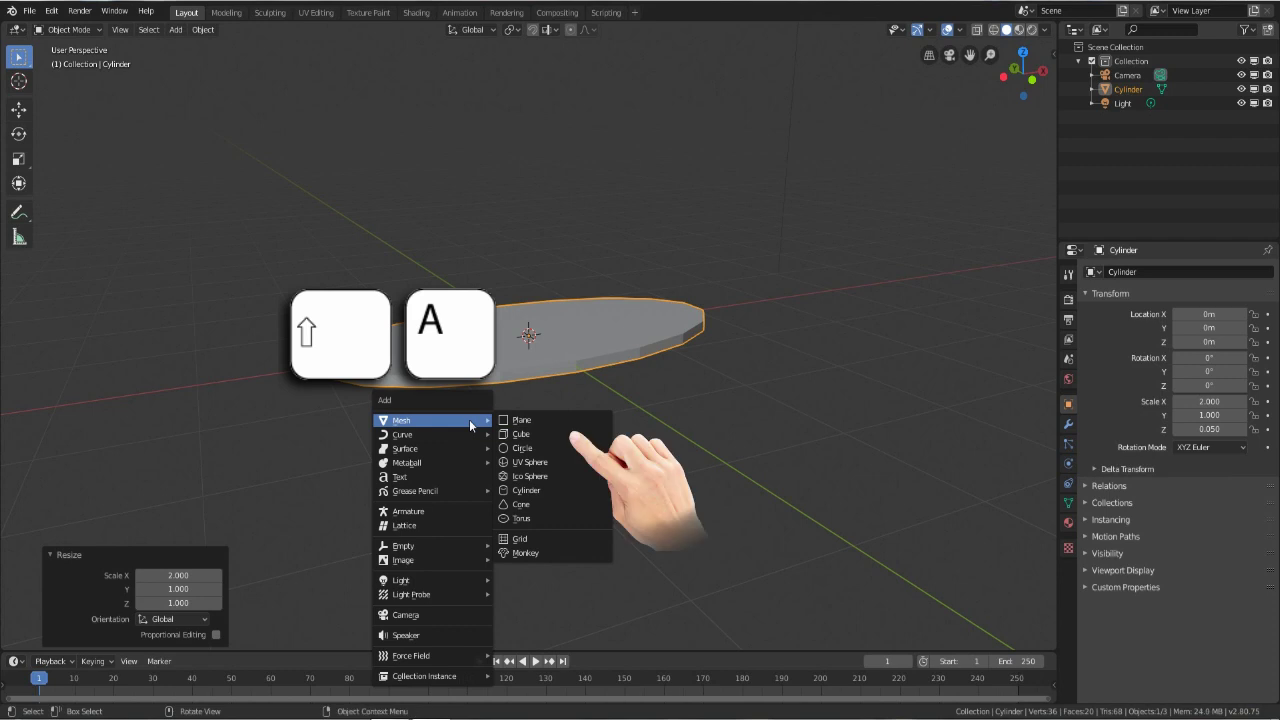
click(531, 435)
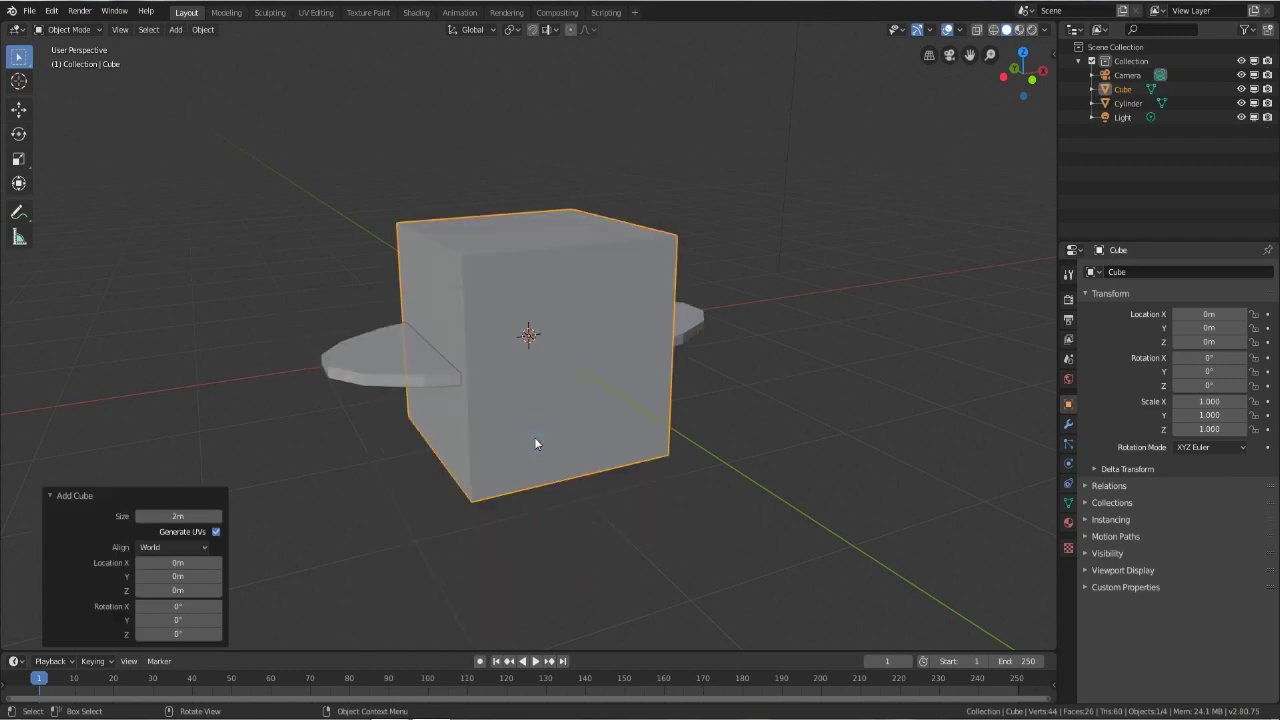
click(185, 514)
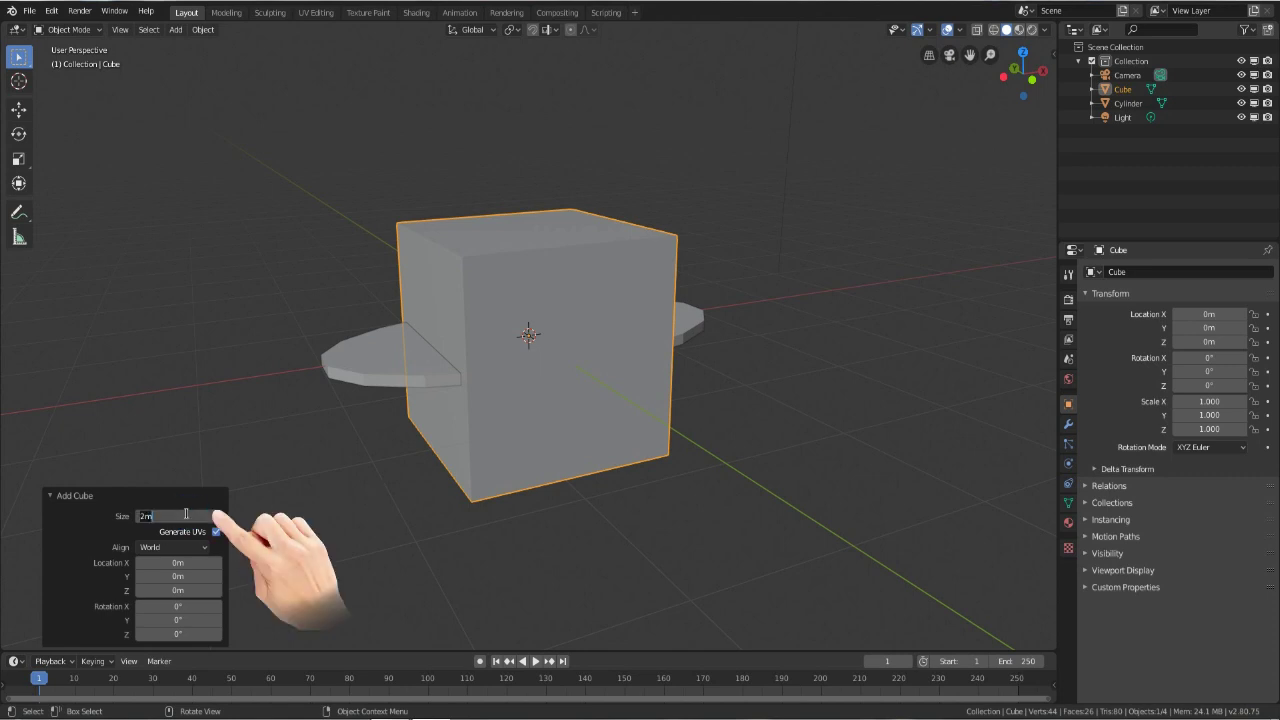
text(0.2)
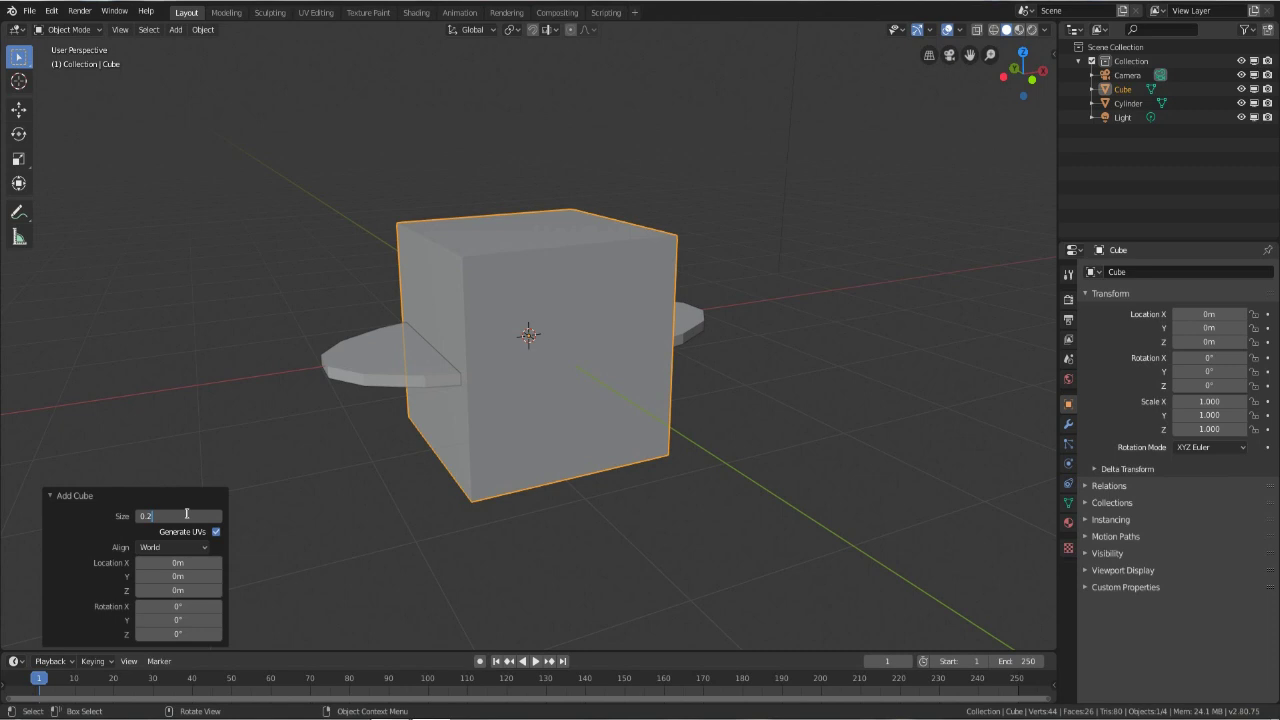
key(Return)
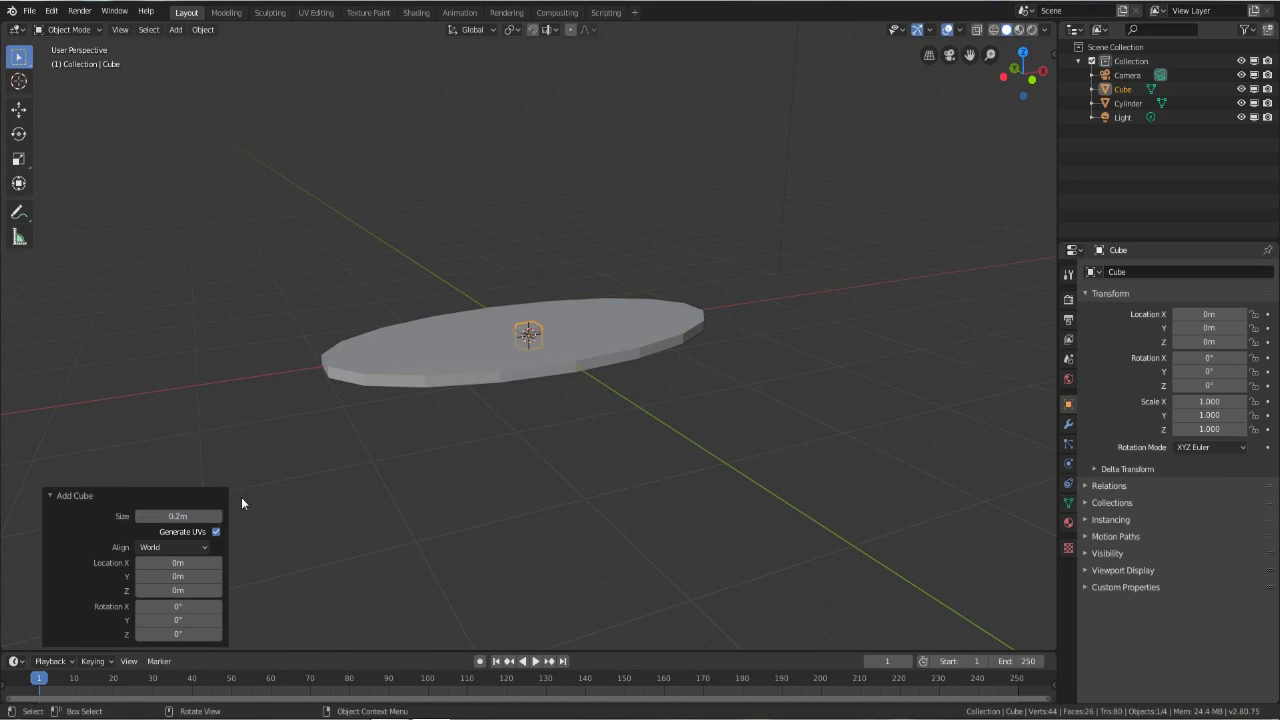
- In the front orthographic view, scale the small cube by 5 along the Z axis to form a table leg
click(535, 333)
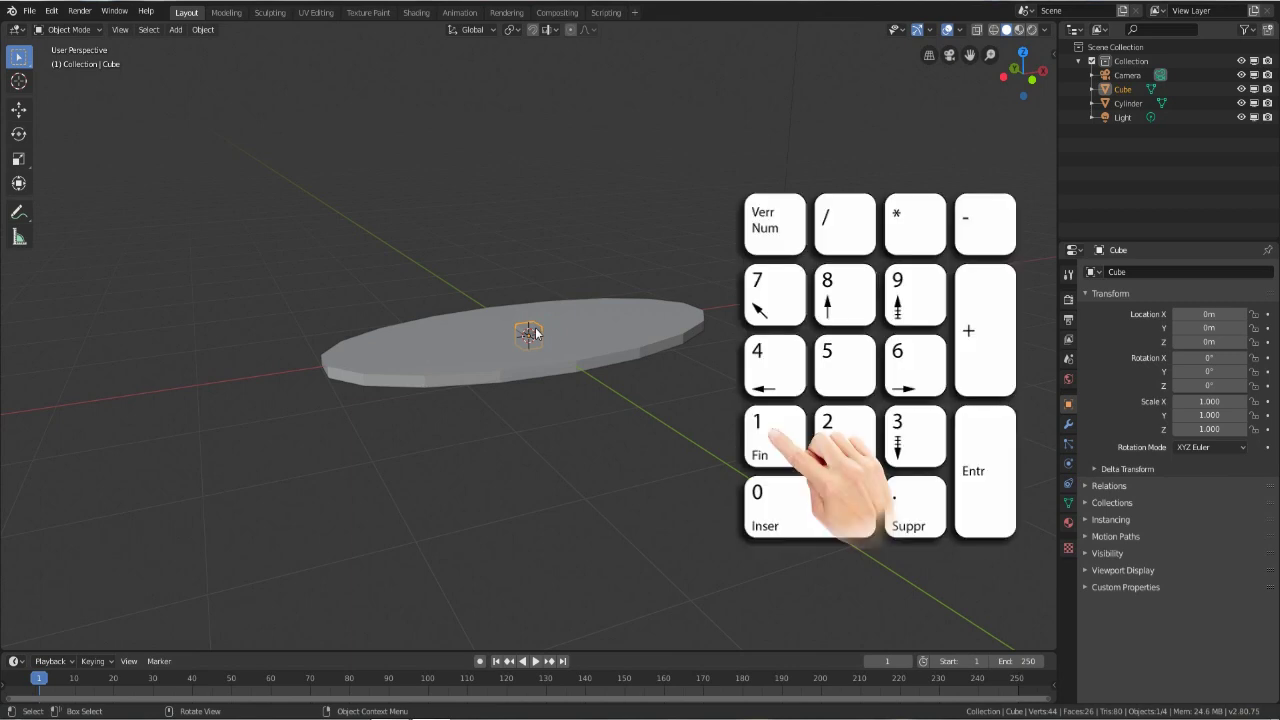
key(KP_1)
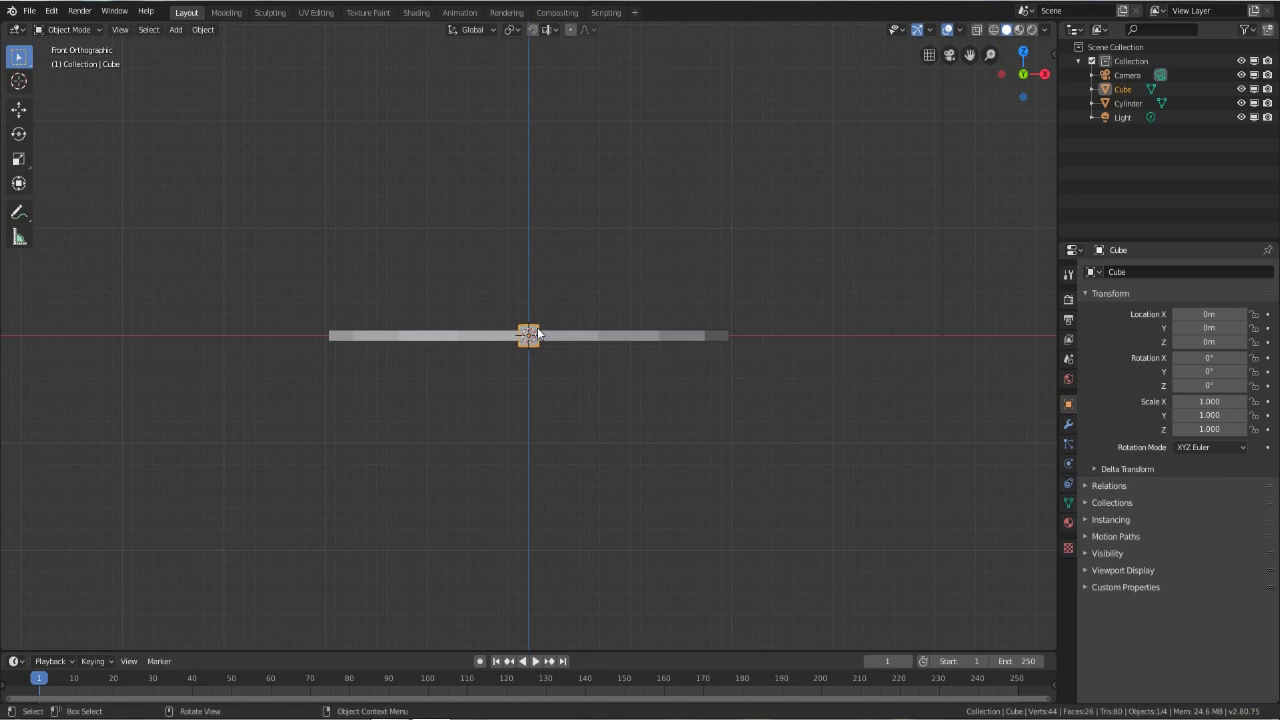
key(s)
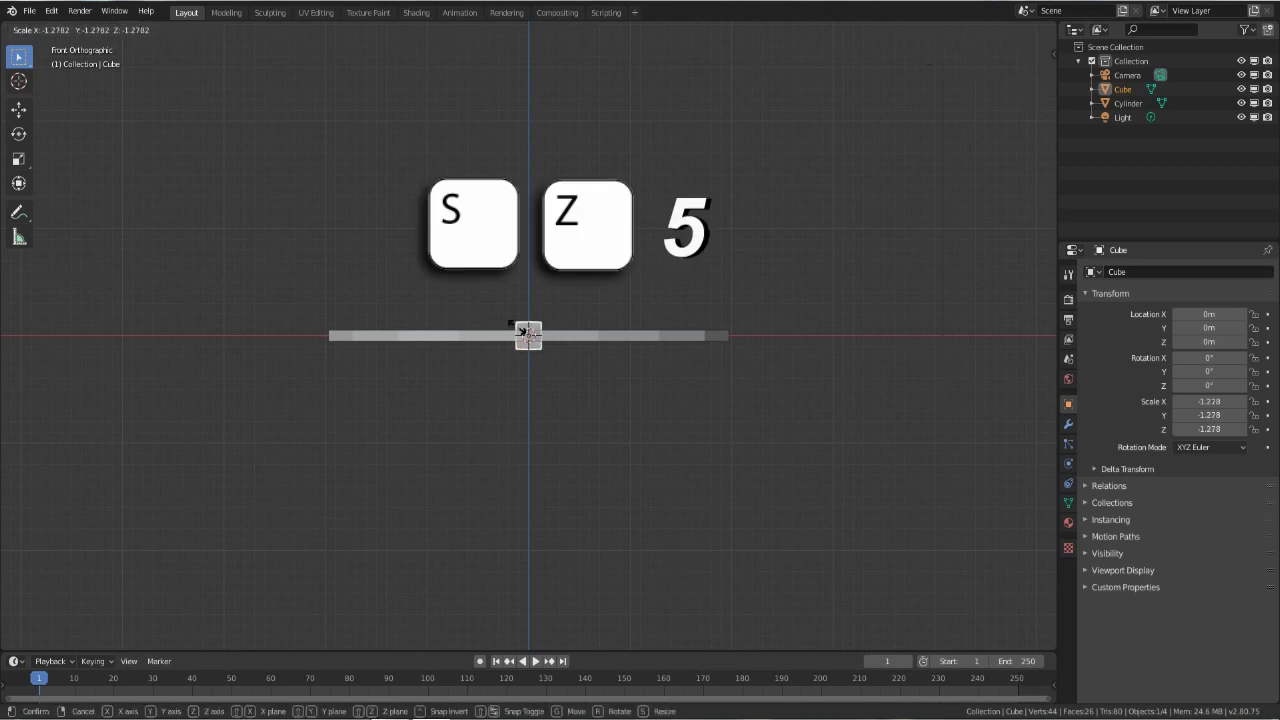
key(z)
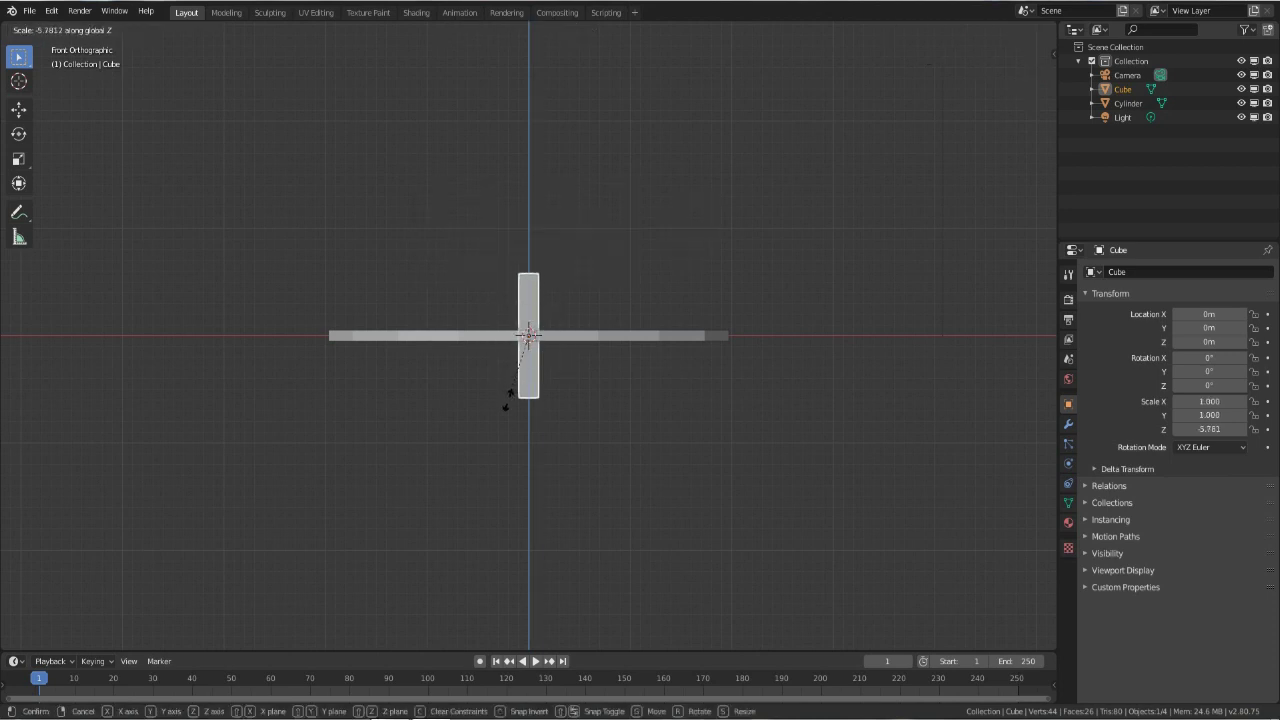
key(5)
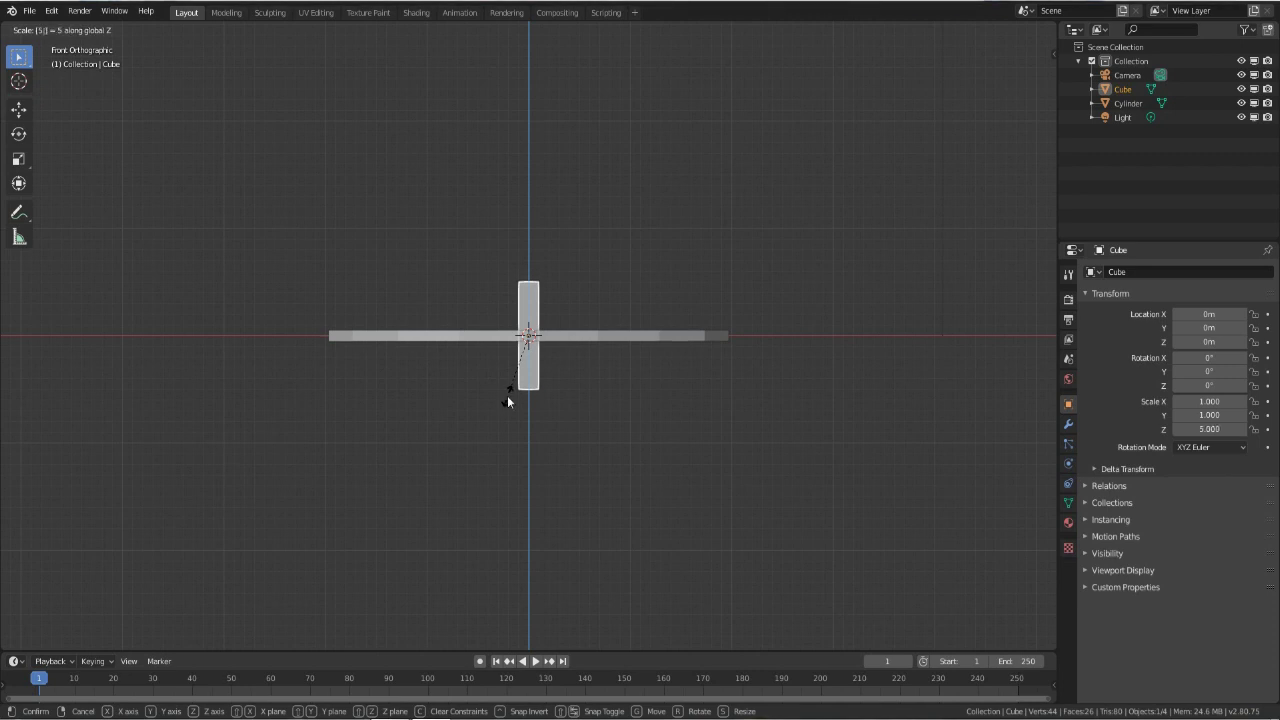
key(Return)
click(533, 465)
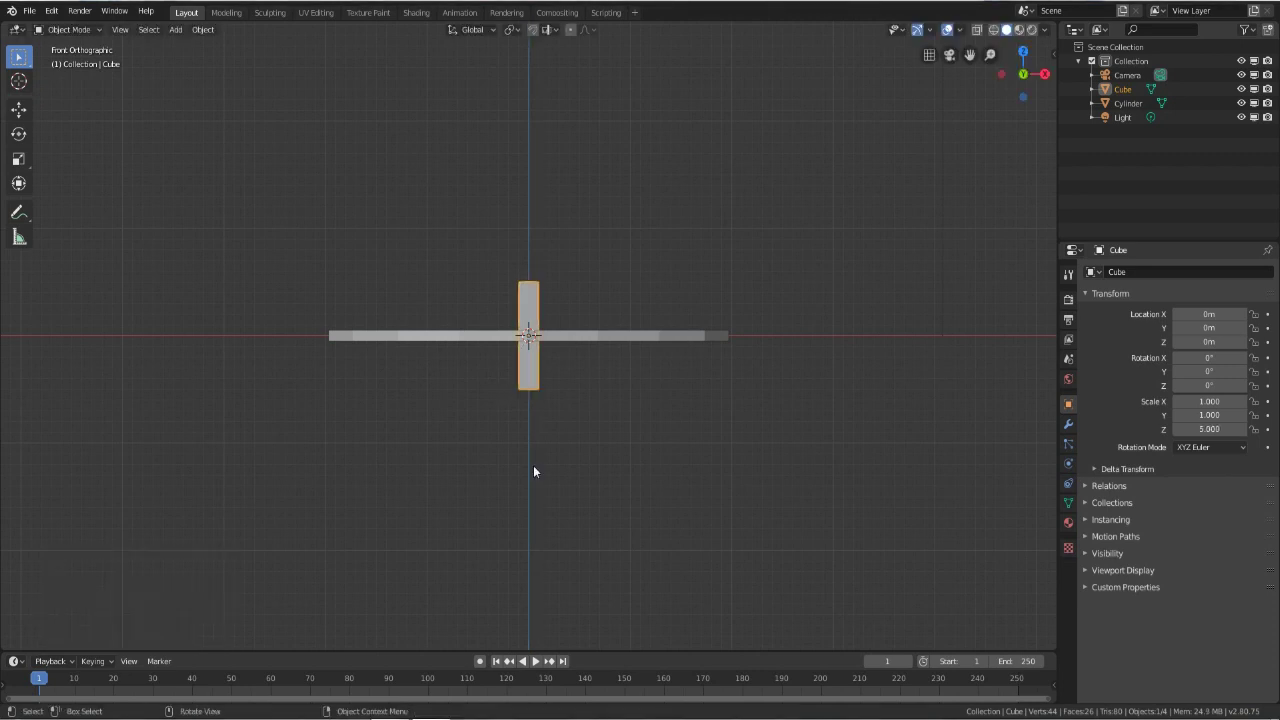
- Move the leg under the tabletop with increment snapping, by -1.1 m in X and -0.5 m in Z
click(534, 366)
key(g)
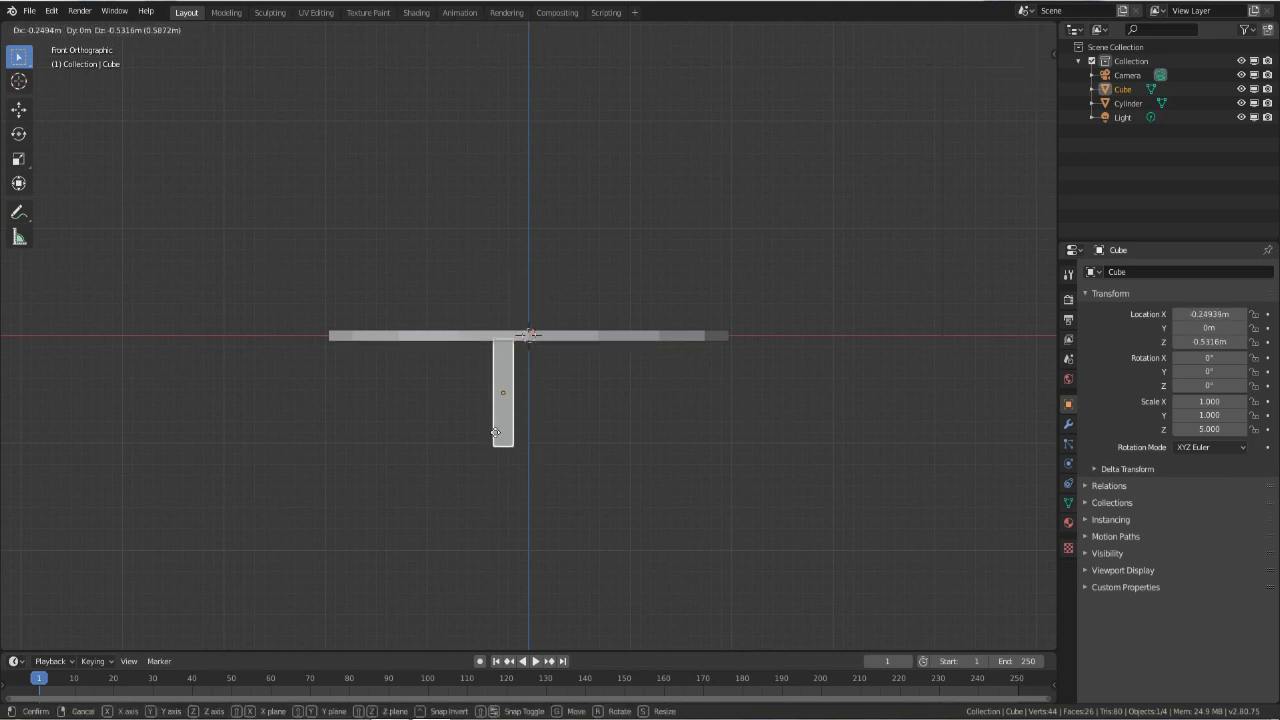
key(ctrl)
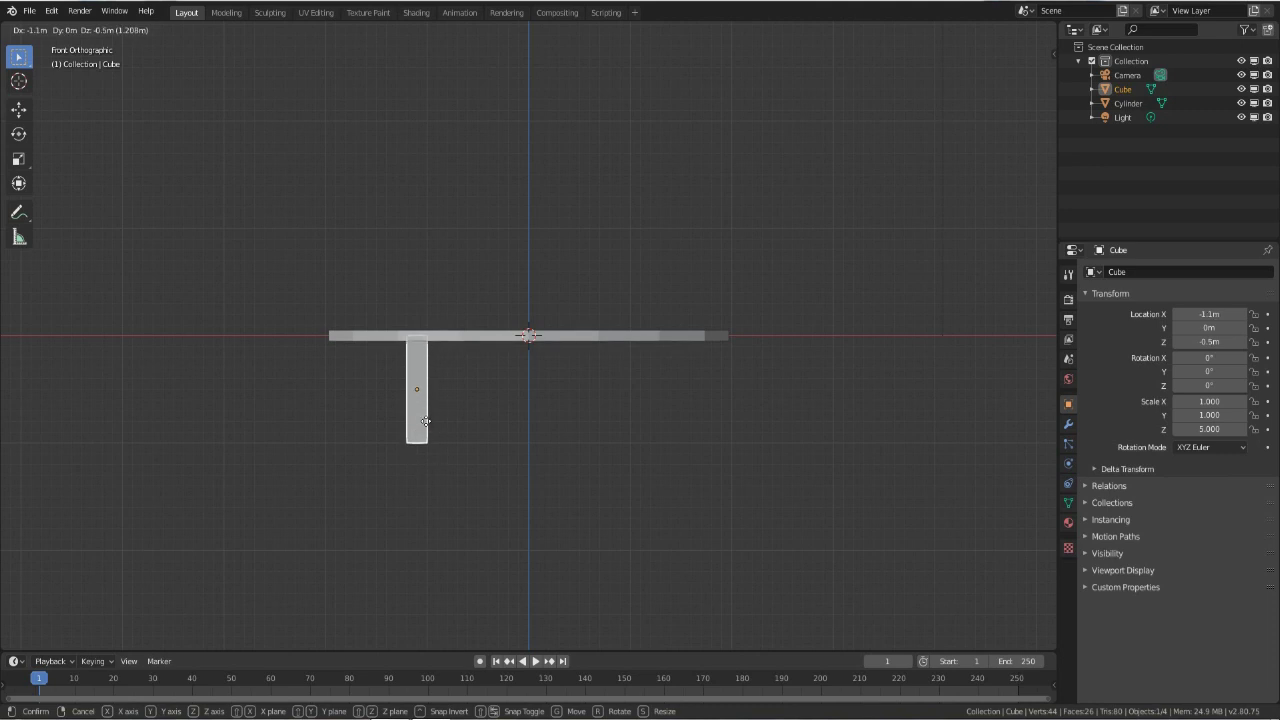
click(426, 421)
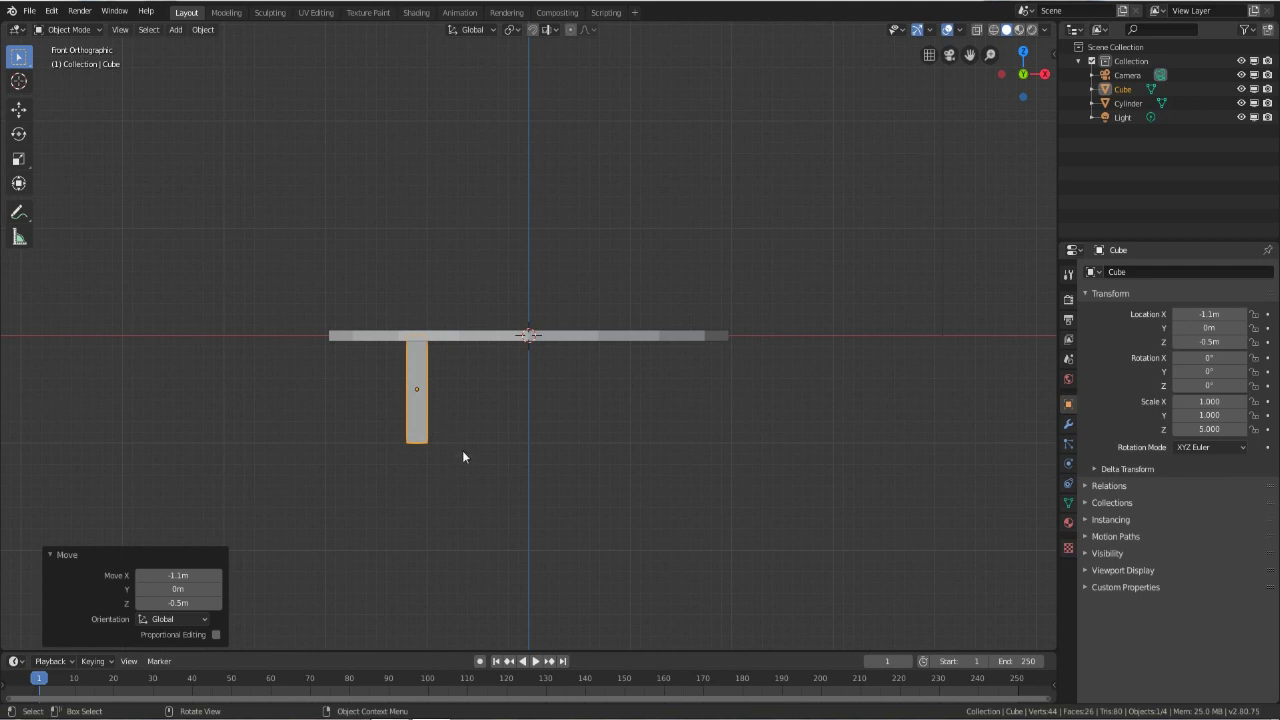
- In the top view with wireframe shading, move the leg -0.6 m along Y with increment snapping
key(KP_7)
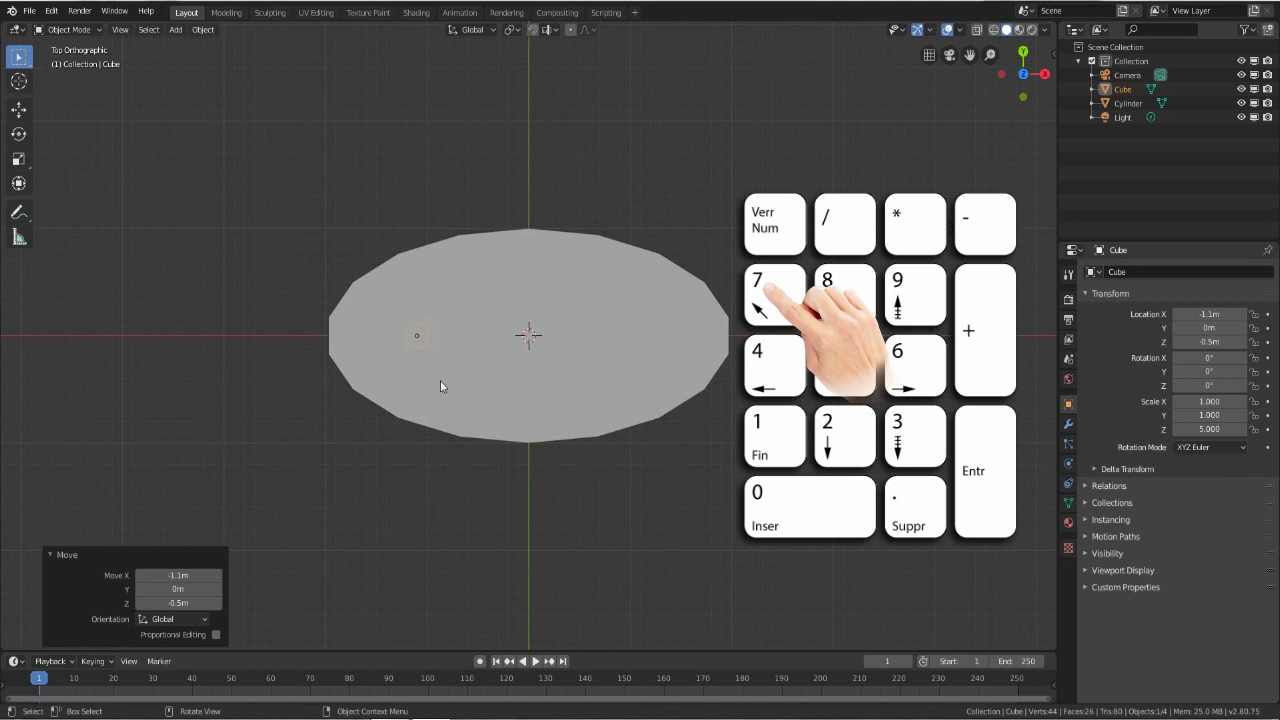
click(421, 335)
click(421, 336)
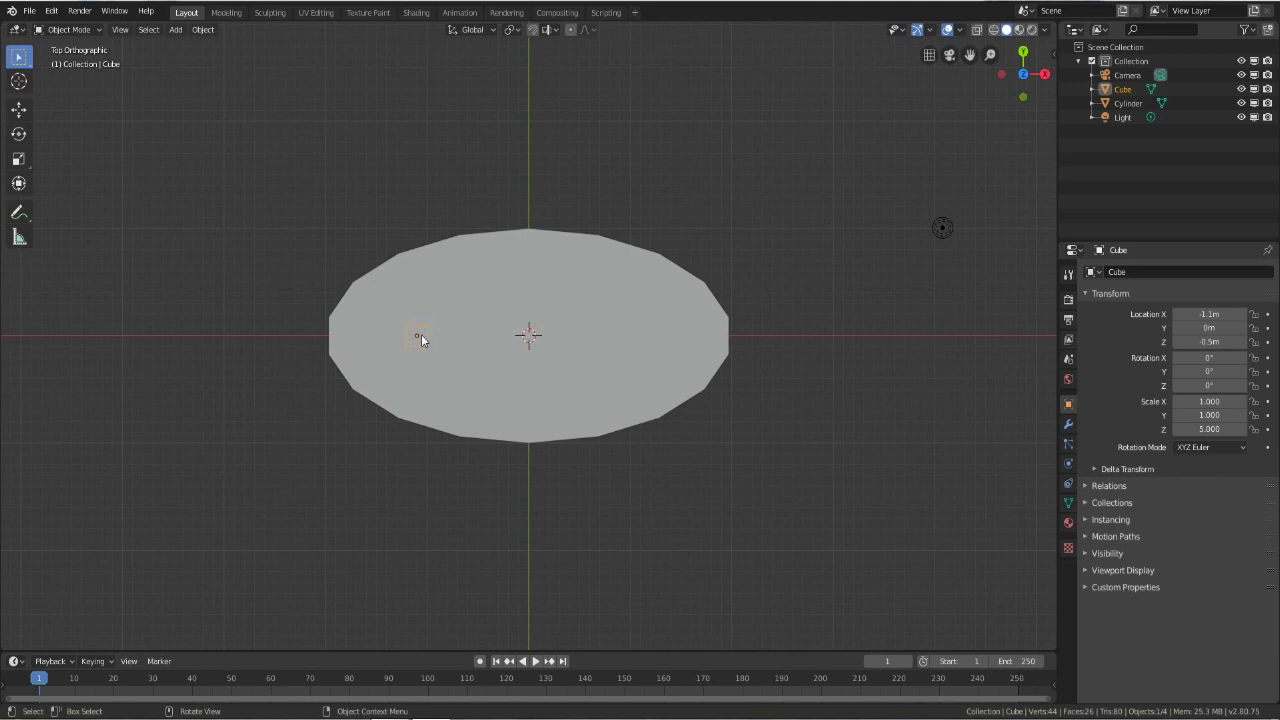
key(z)
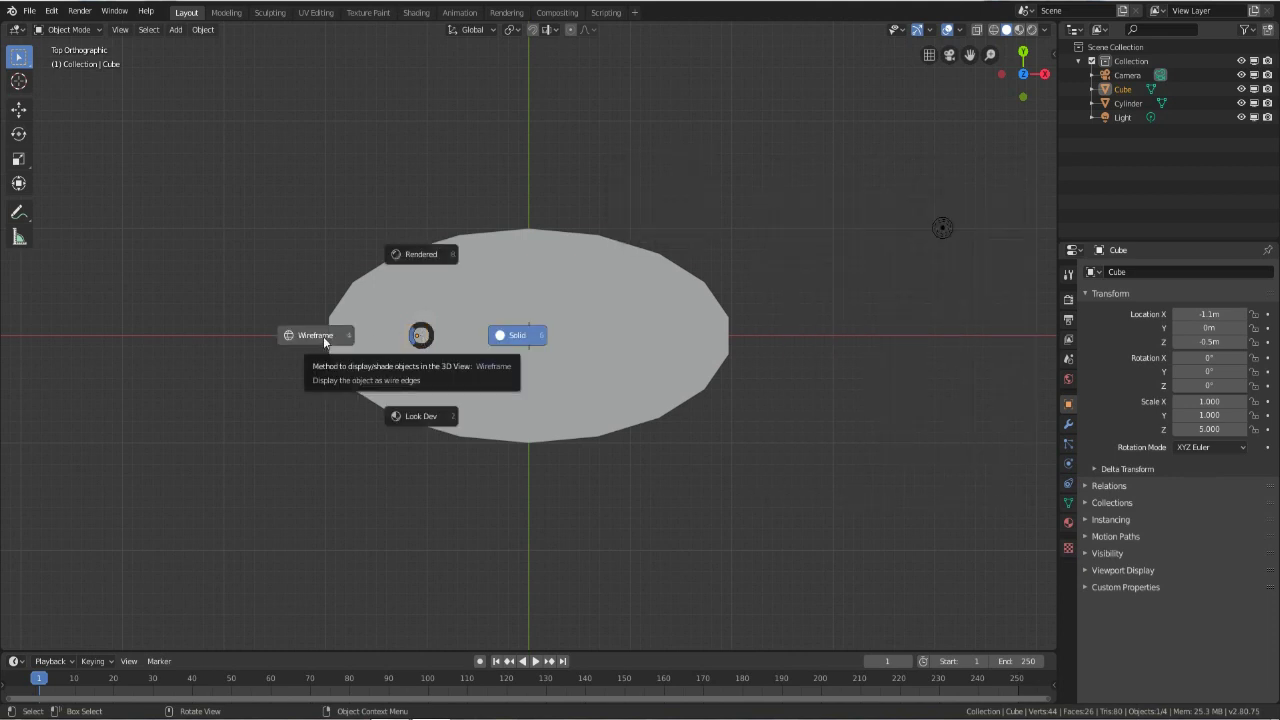
click(323, 336)
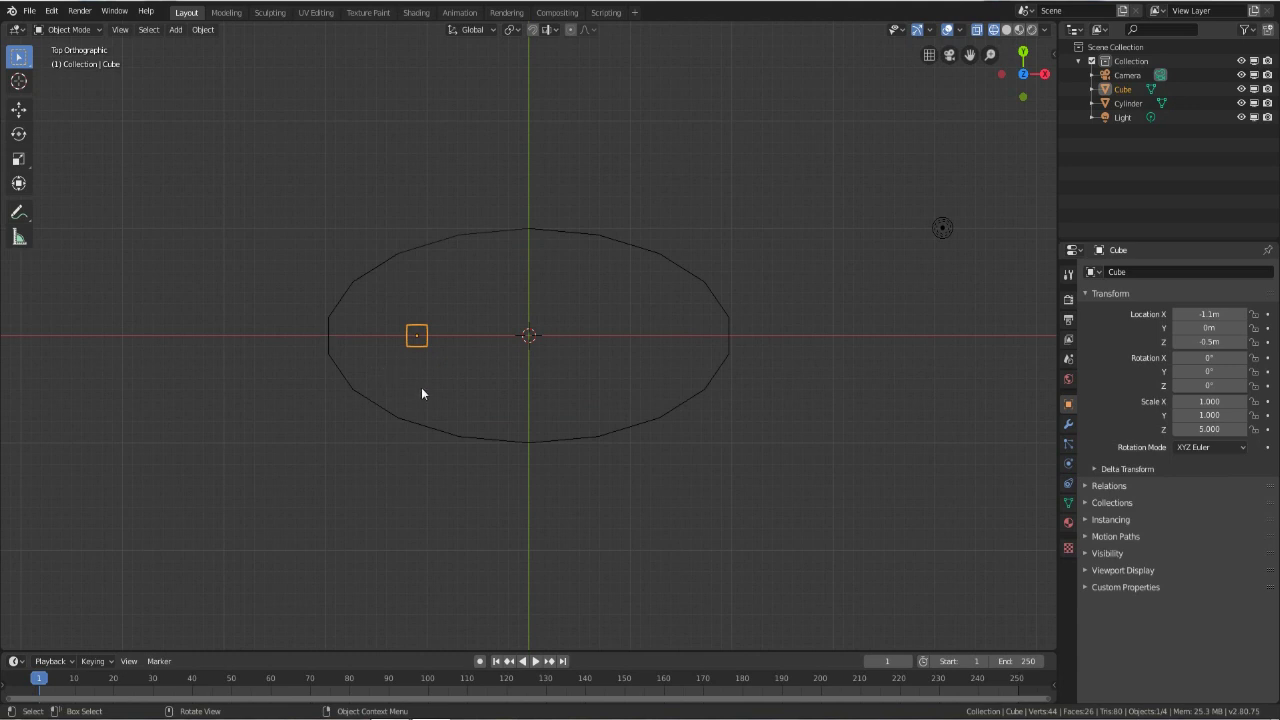
key(g)
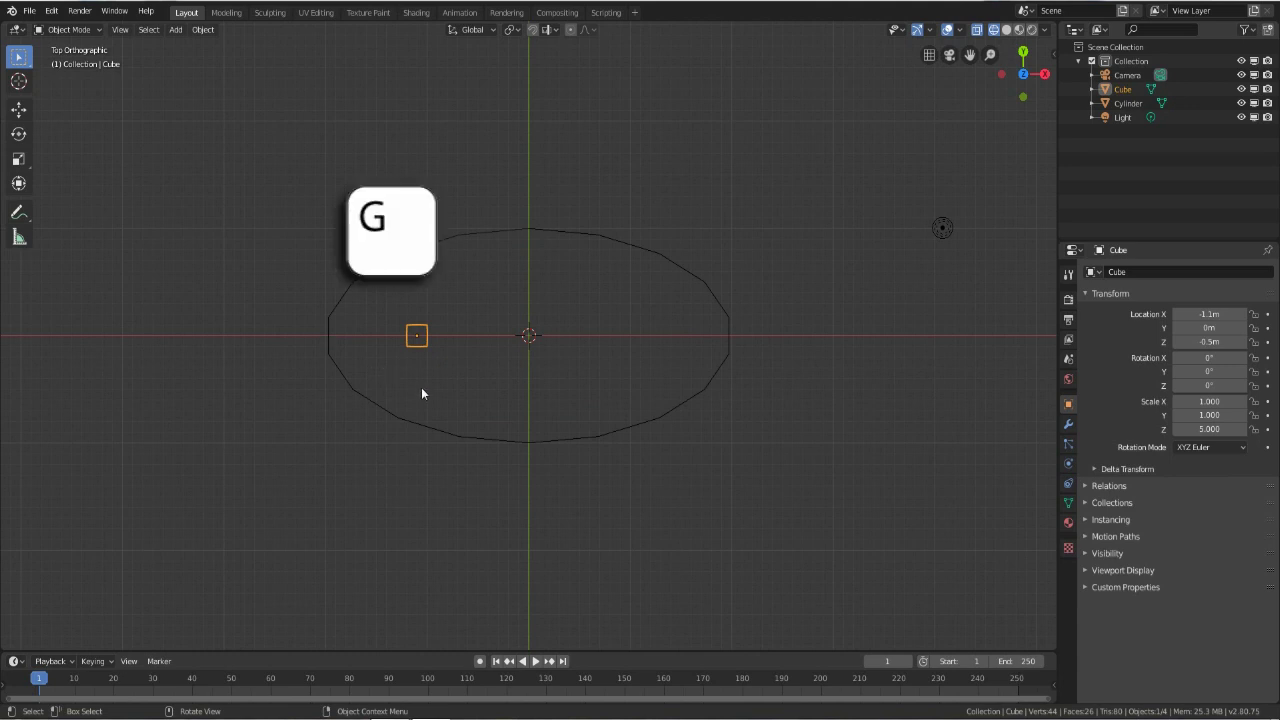
key(ctrl)
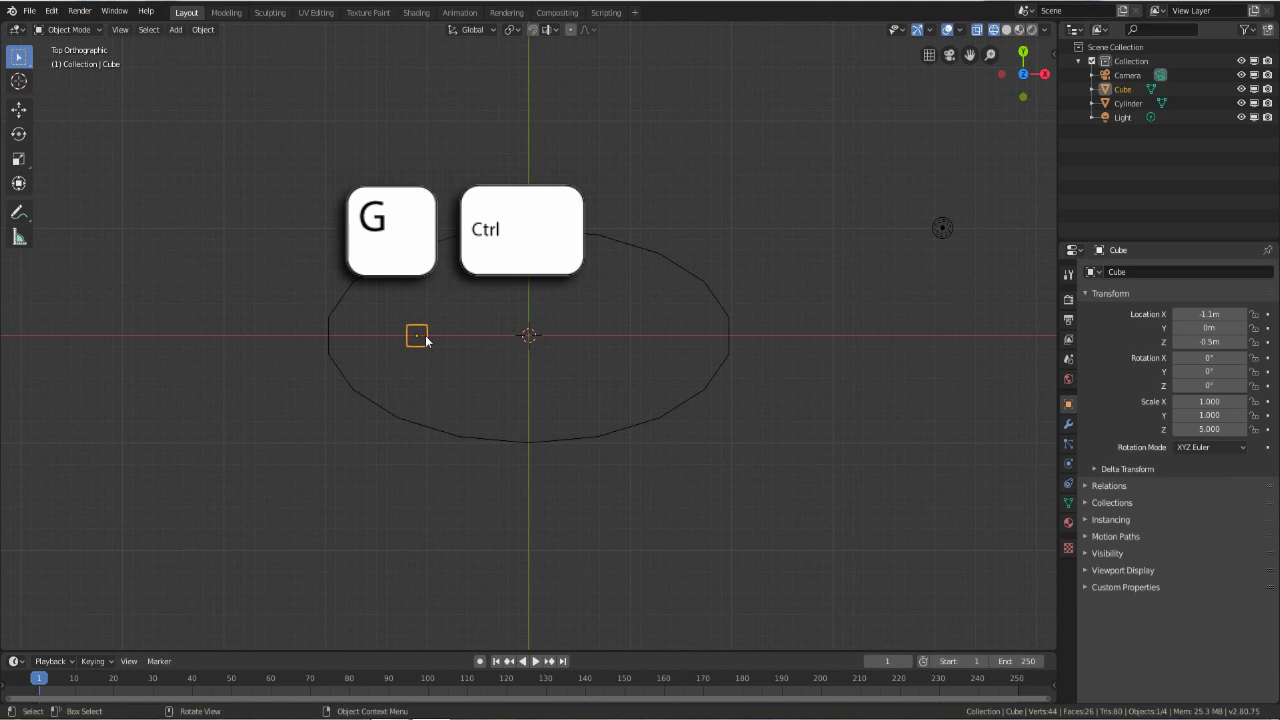
key(g)
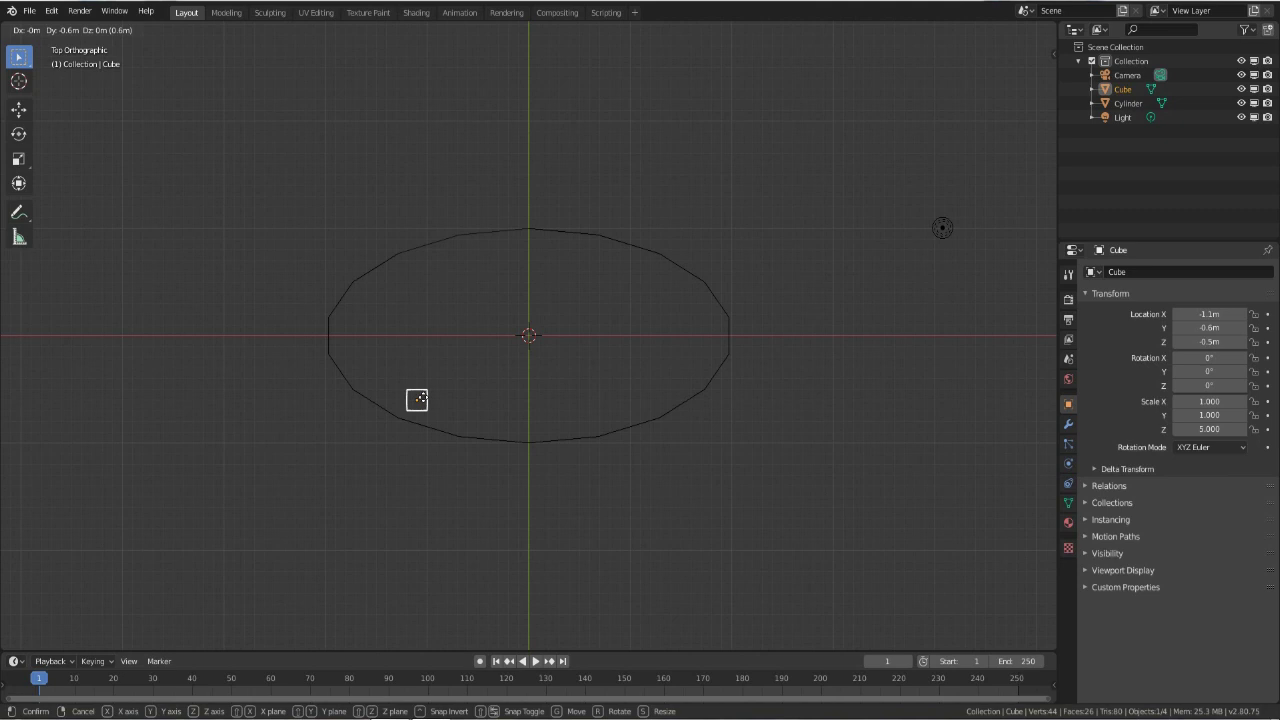
click(420, 399)
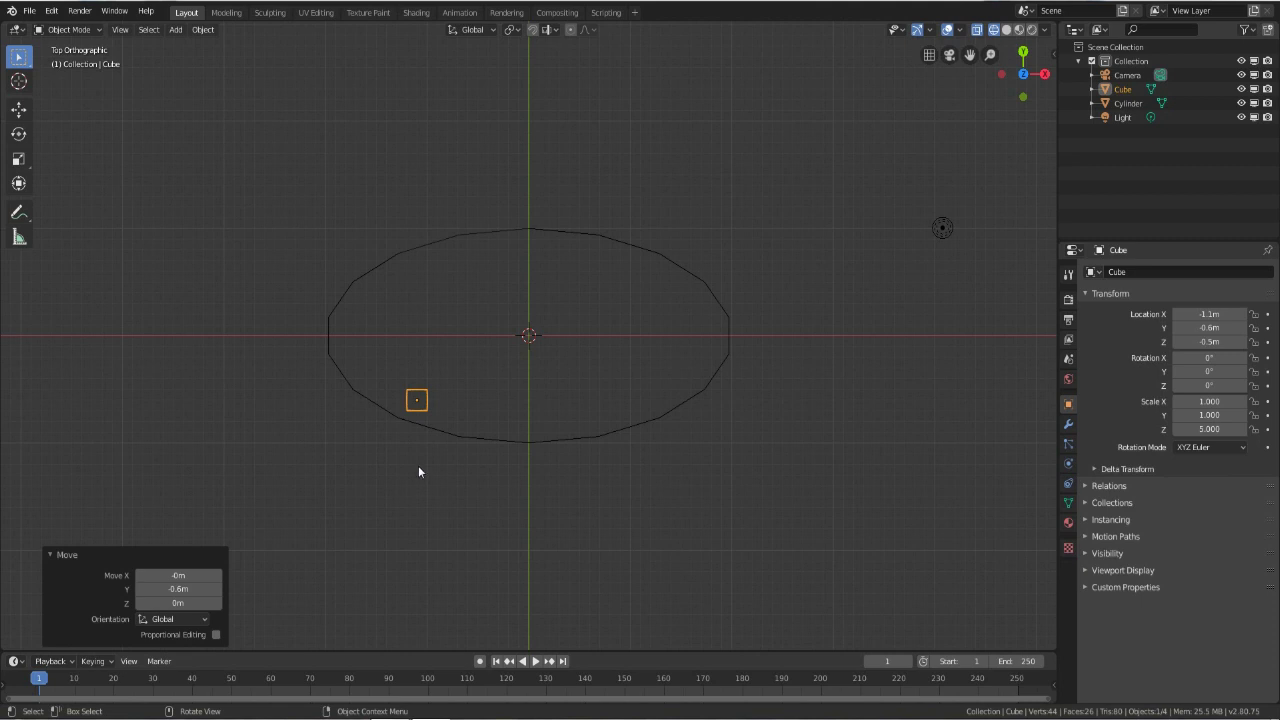
- Duplicate the leg and place the copy 1.2 m away along Y, using increment snapping
key(shift+d)
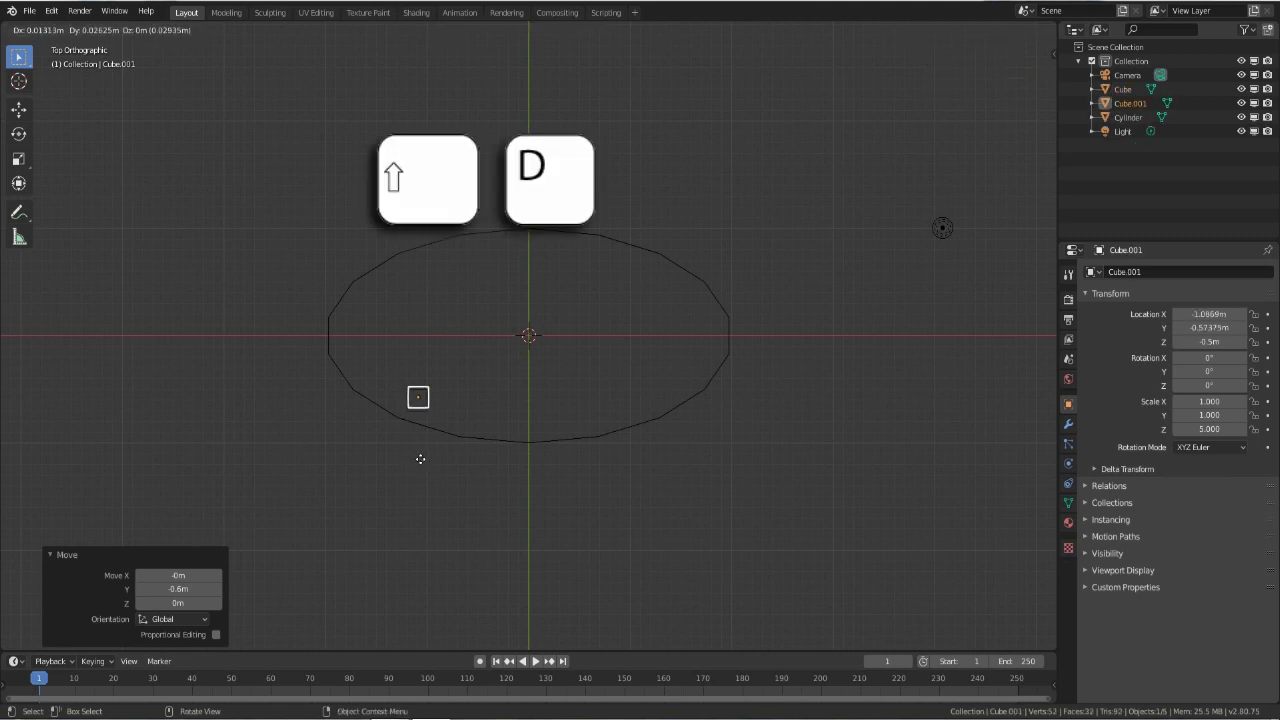
key(ctrl)
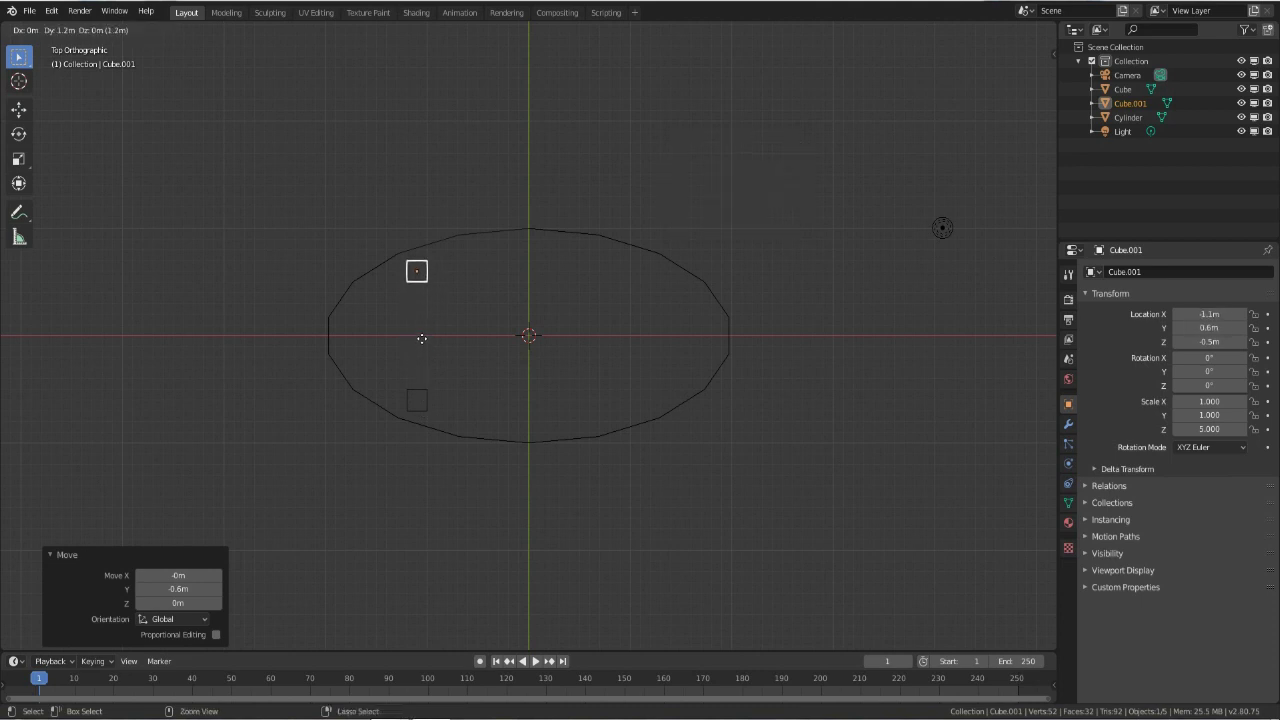
click(422, 344)
- Duplicate the second leg and place the copy 2.2 m away along X, using increment snapping
key(shift+d)
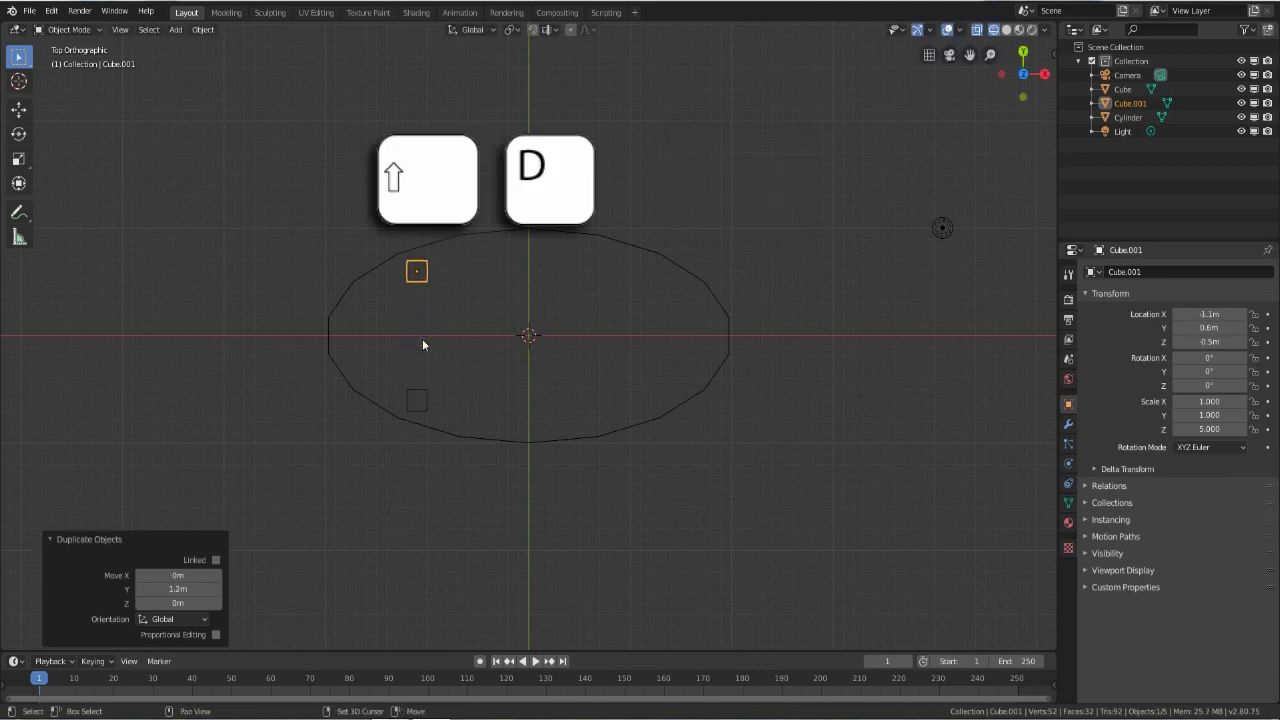
key(ctrl)
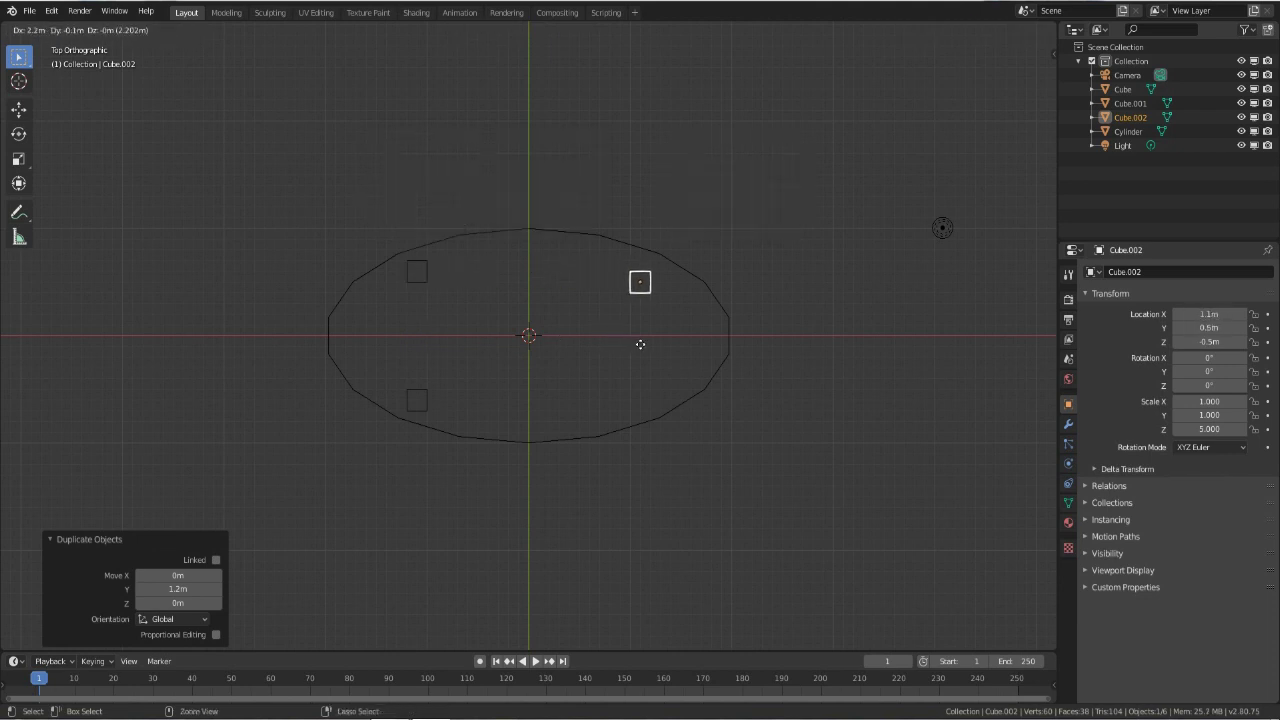
click(646, 341)
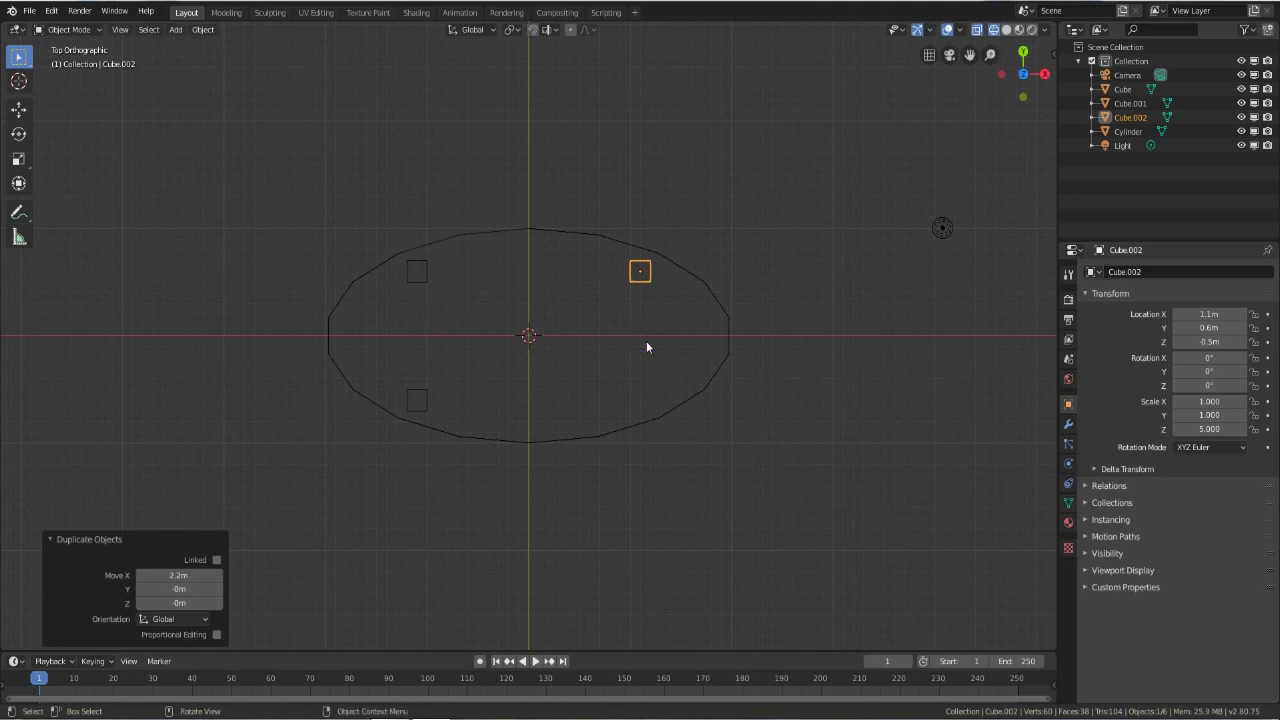
- Duplicate the third leg -1.2 m along Y with increment snapping, and switch the viewport back to solid shading
key(shift+d)
key(ctrl)
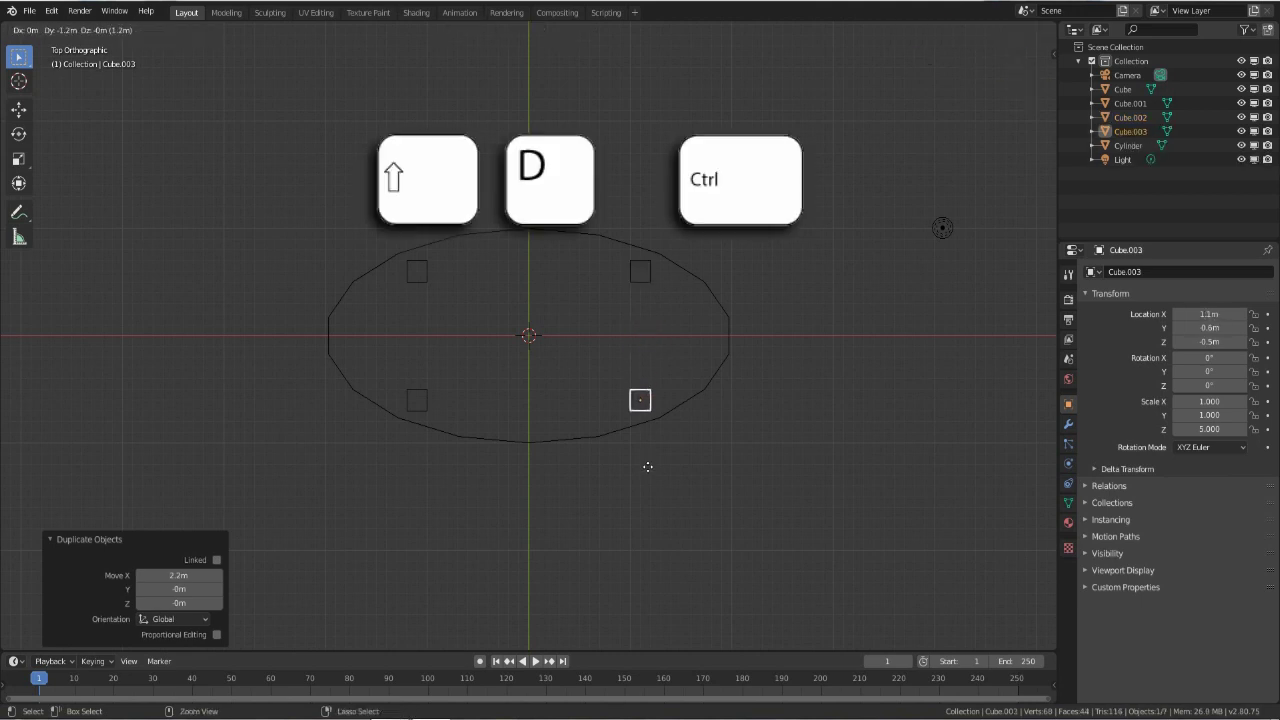
click(647, 468)
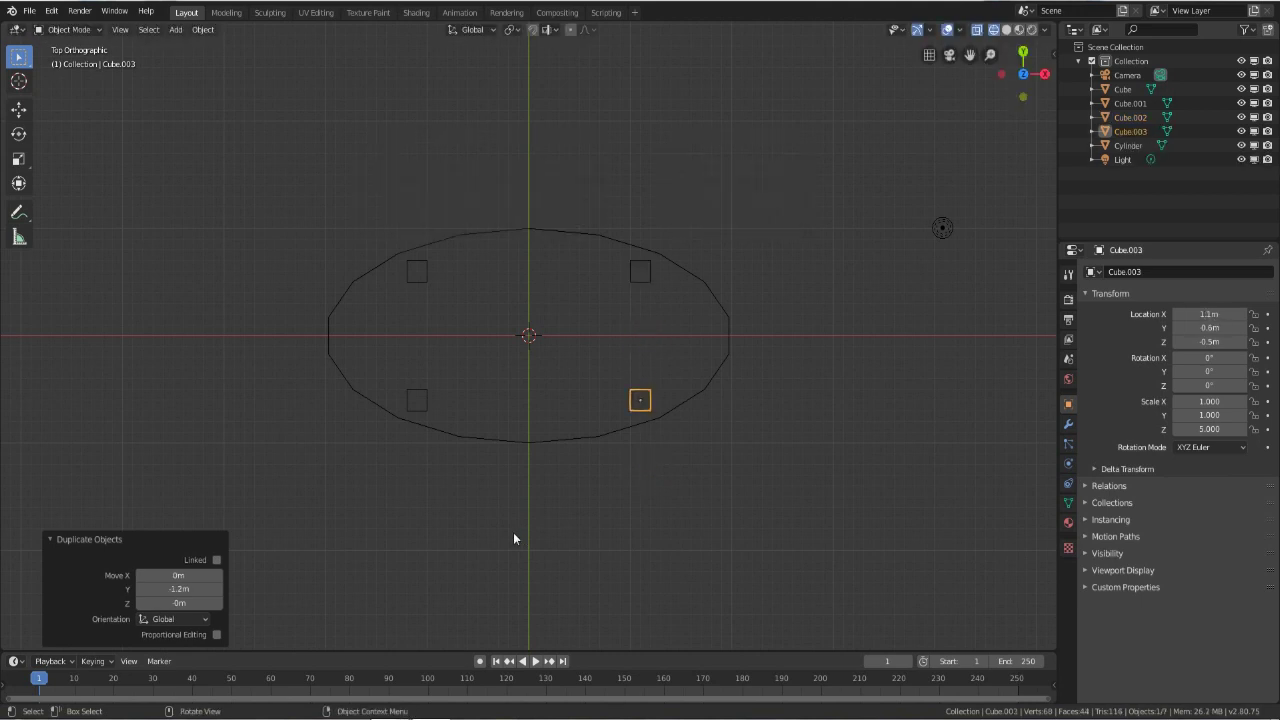
key(z)
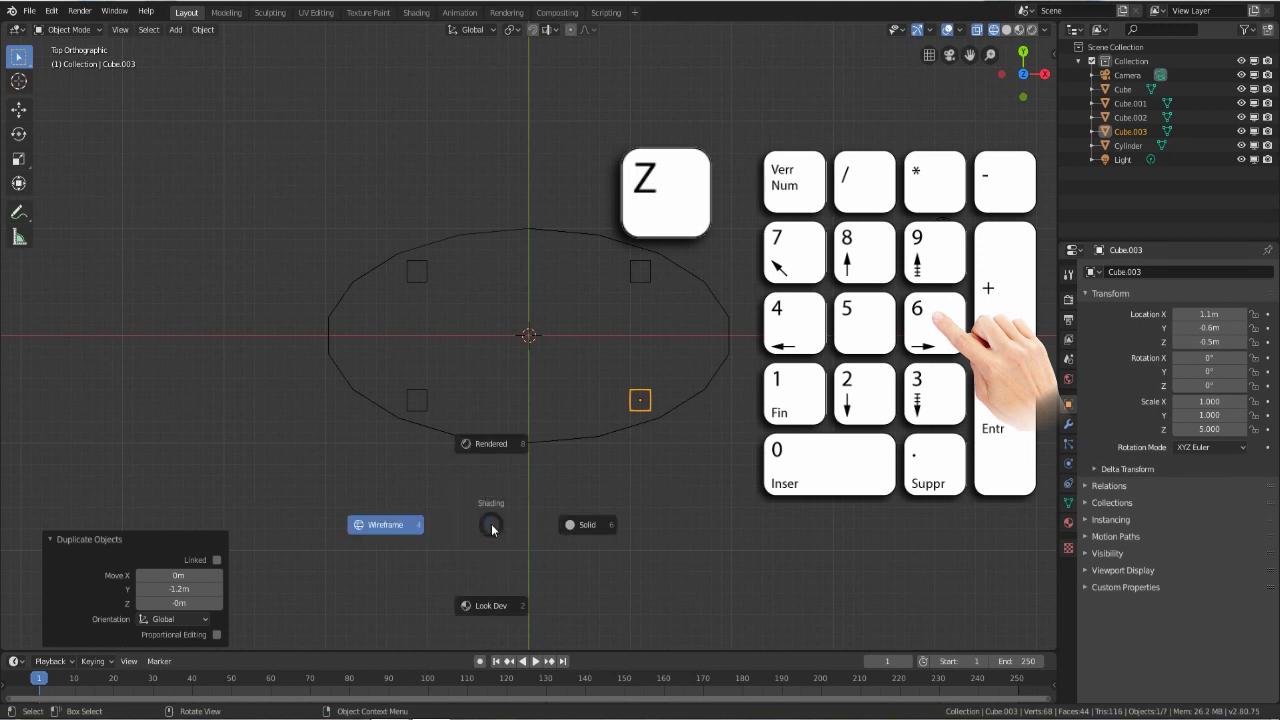
key(6)
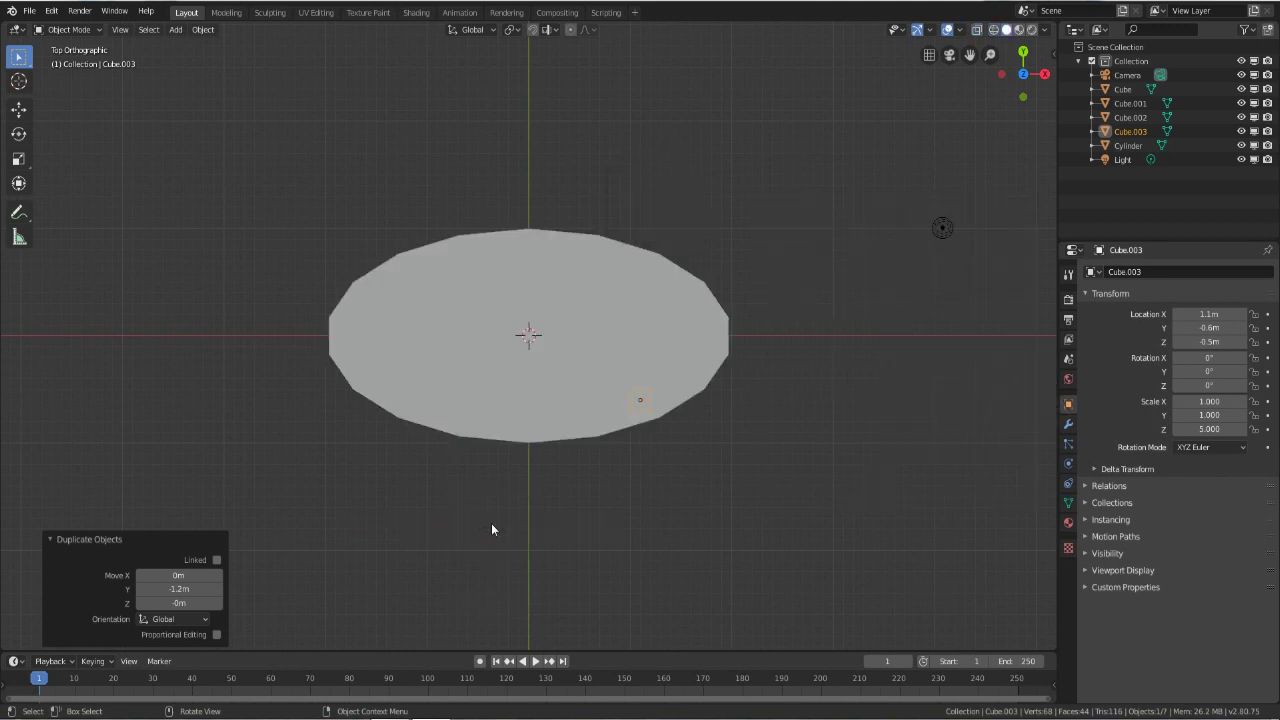
middle_drag(497, 524, 528, 384)
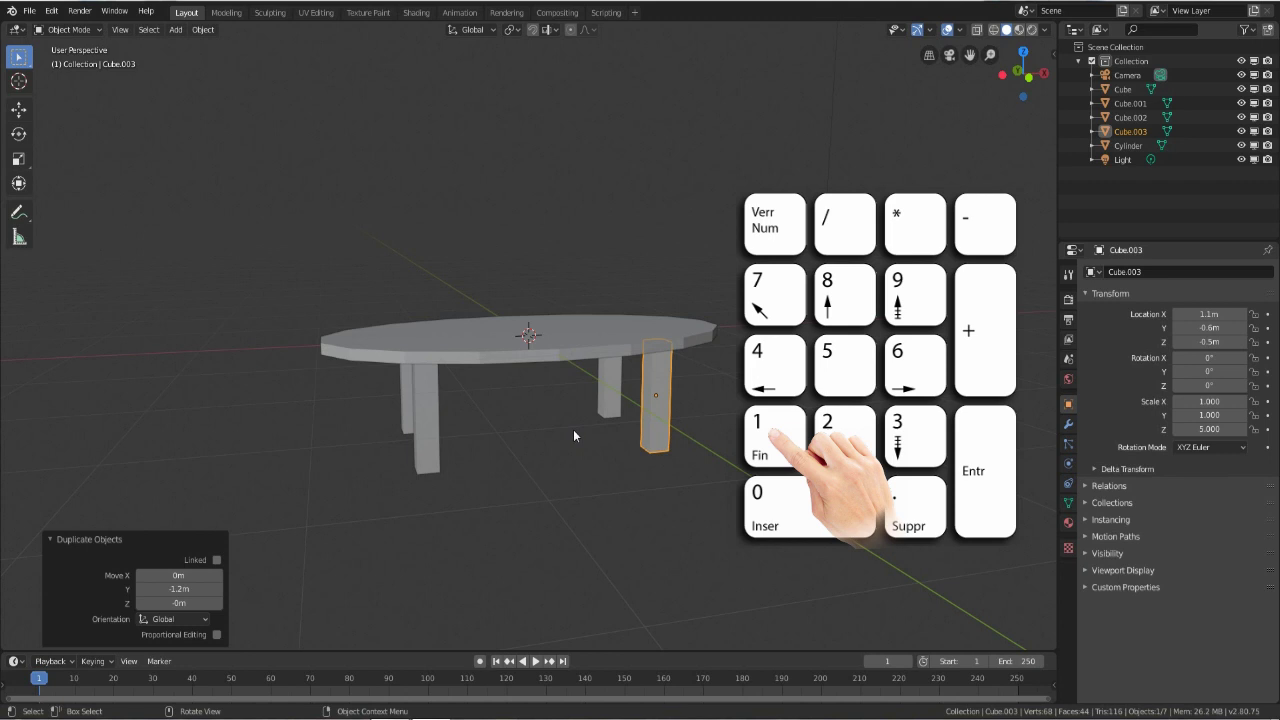
- In the front view, select all objects and move them up 1 m along Z with increment snapping
key(KP_1)
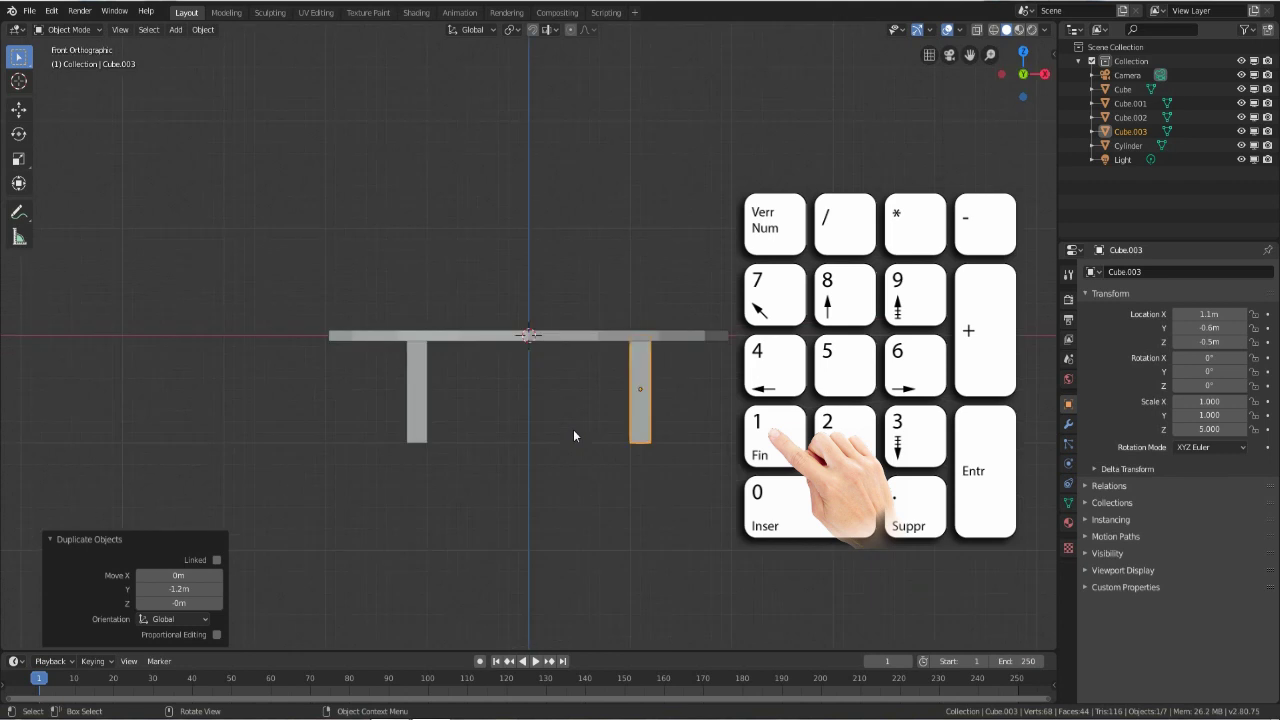
key(a)
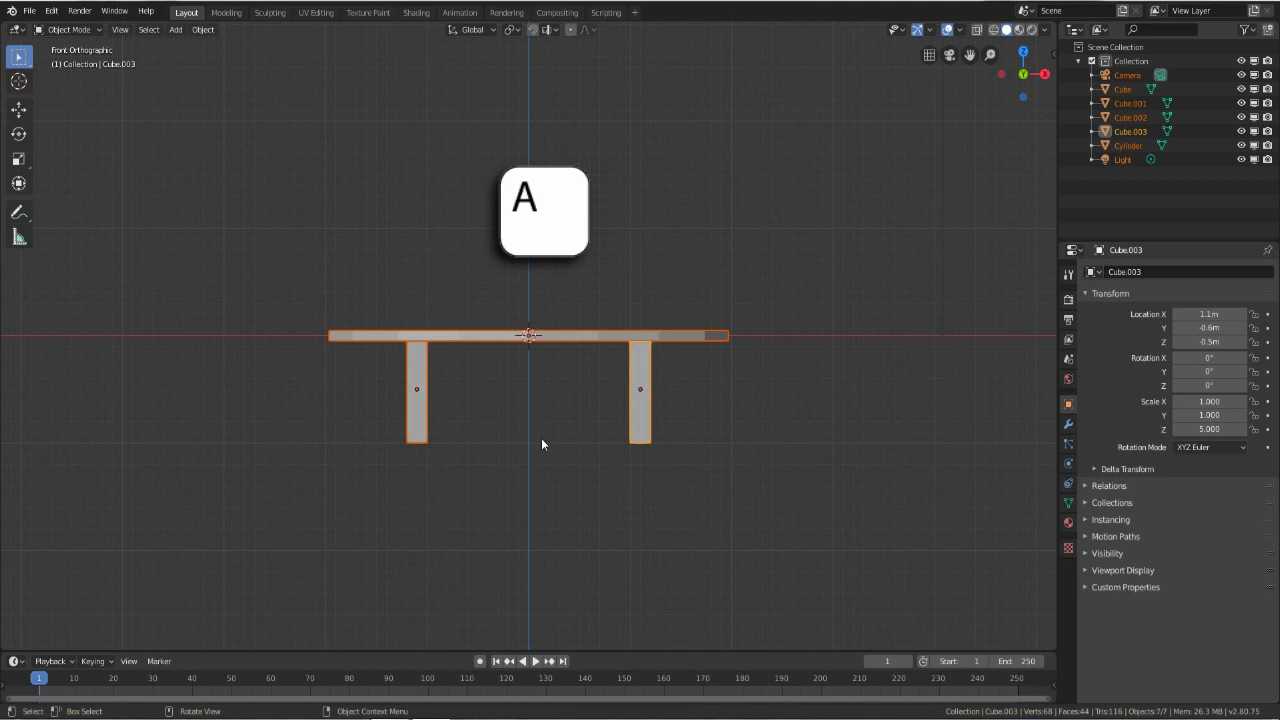
key(g)
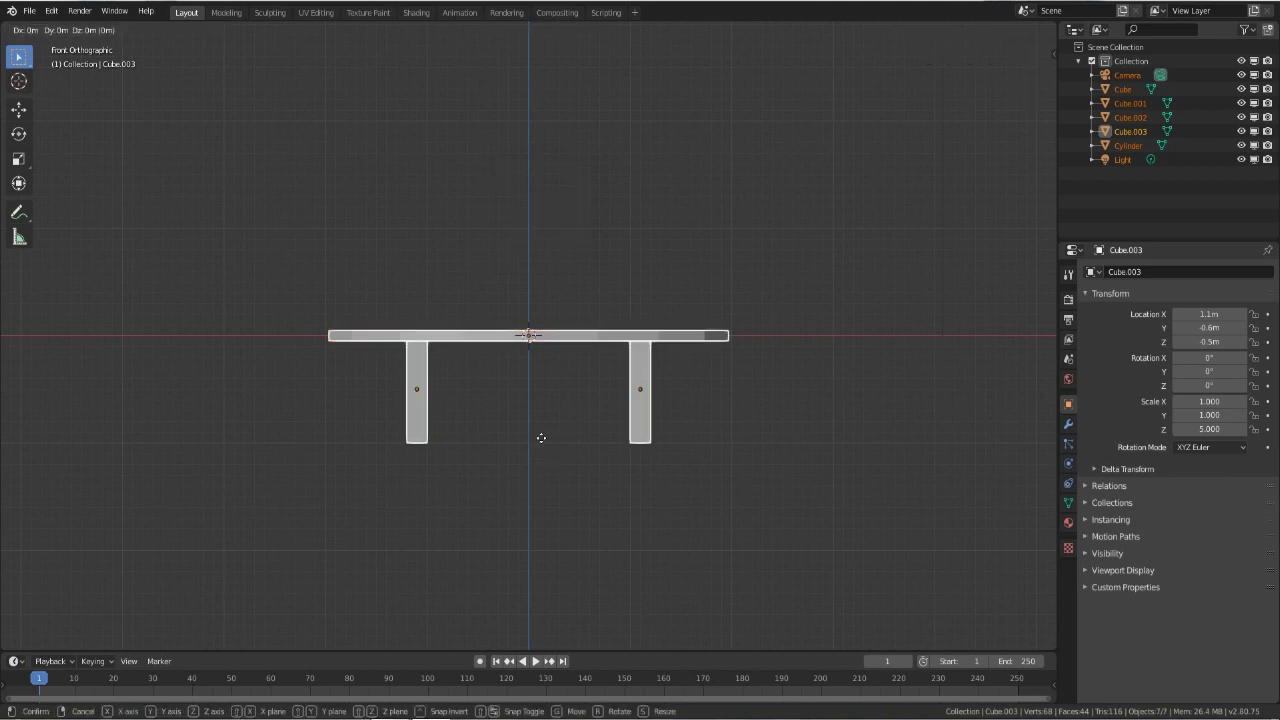
key(z)
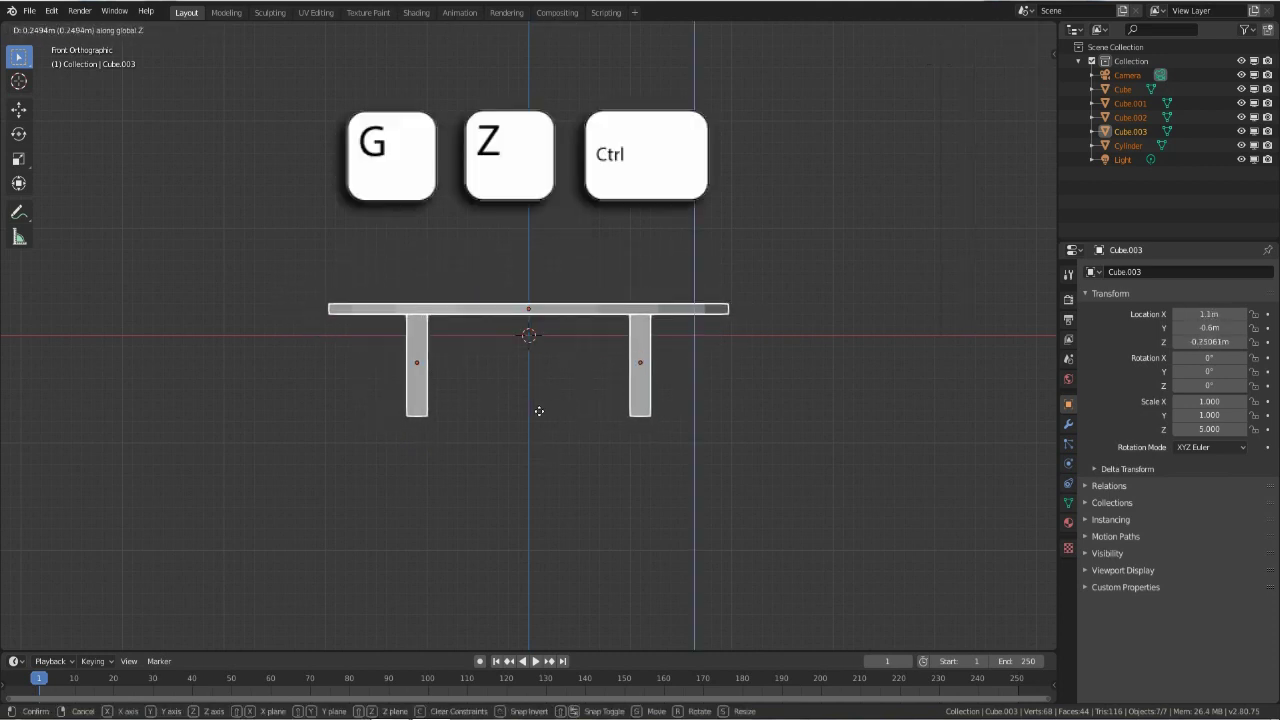
click(537, 337)
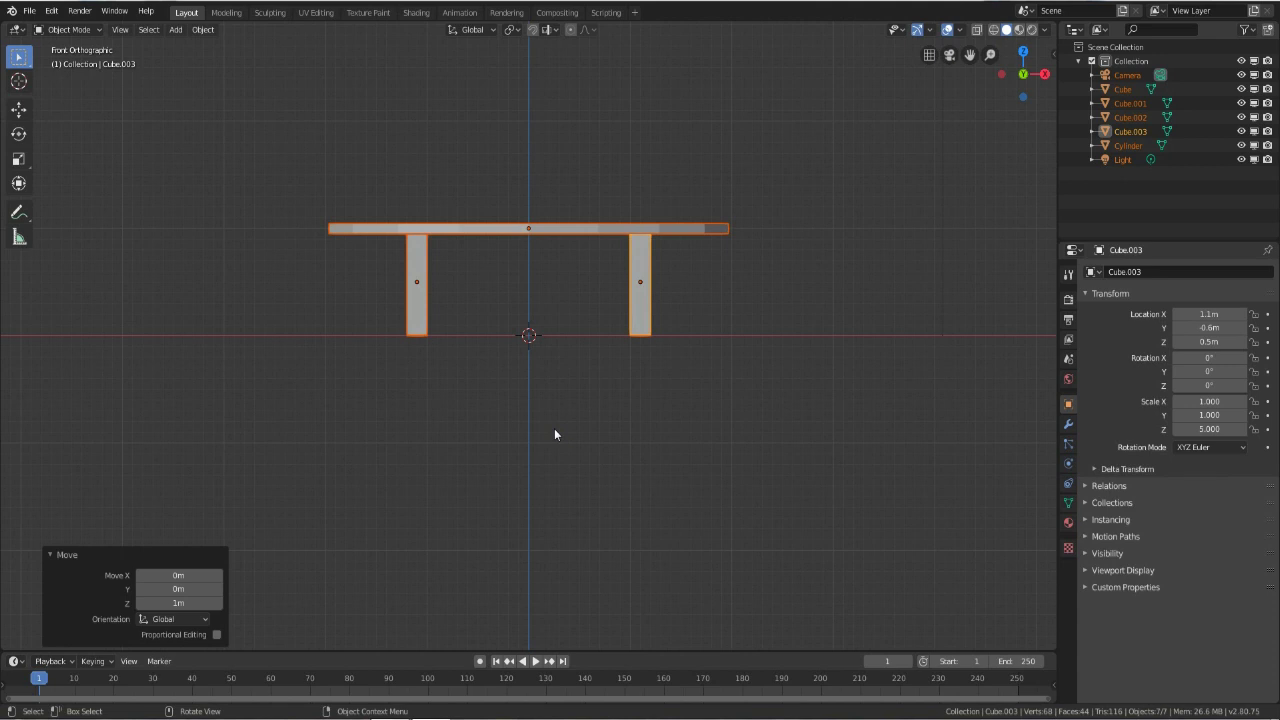
- Join the four legs and the tabletop into one object, with the tabletop as the active object
middle_drag(489, 420, 536, 447)
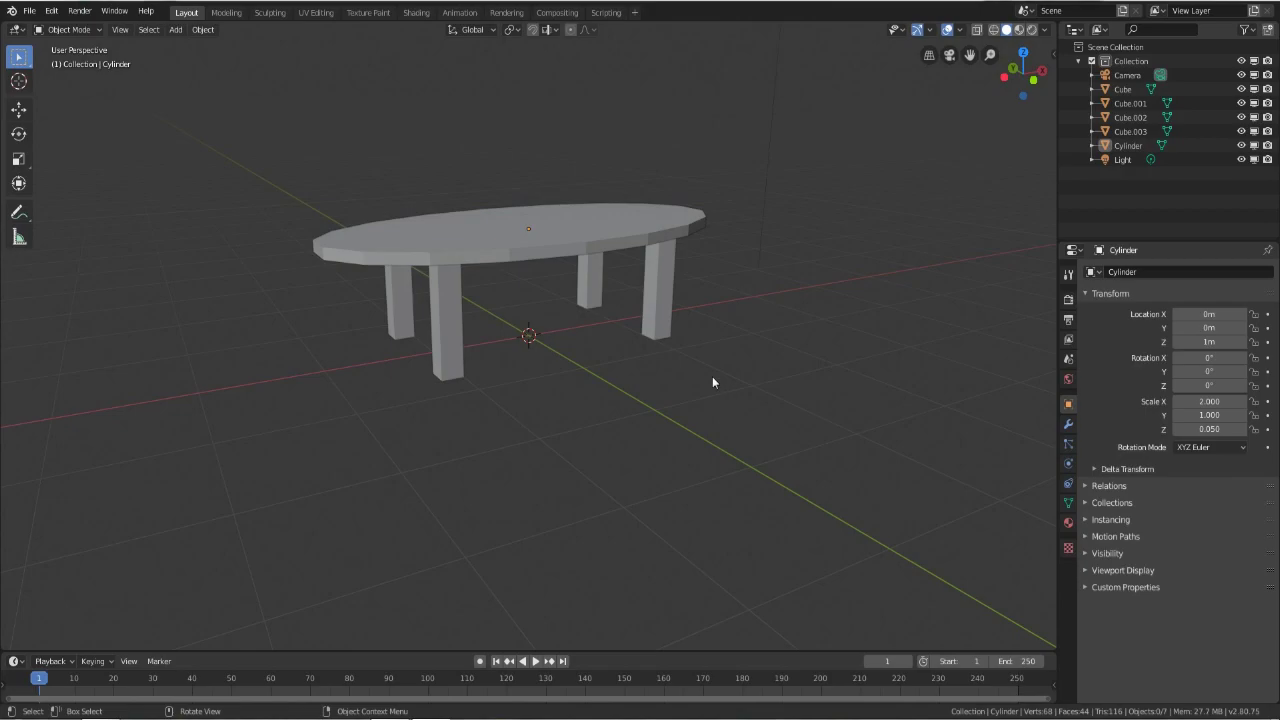
shift+click(655, 281)
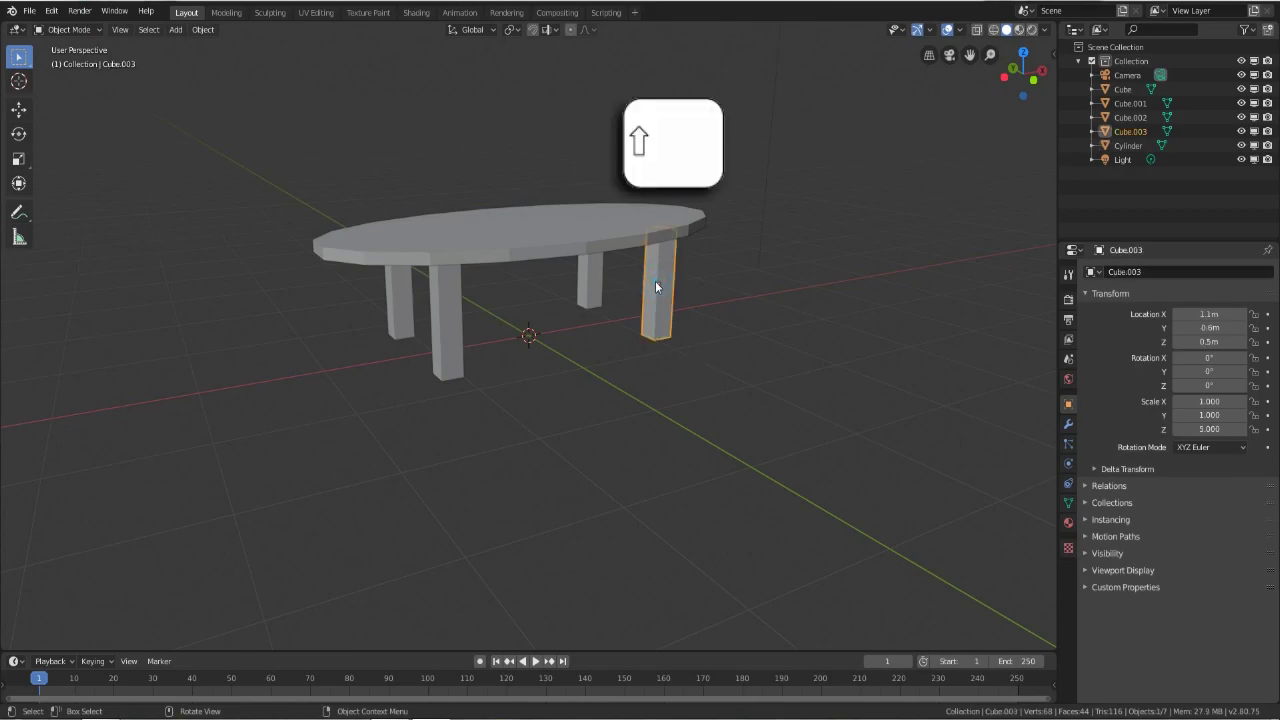
shift+click(592, 279)
shift+click(400, 295)
shift+click(438, 327)
shift+click(567, 241)
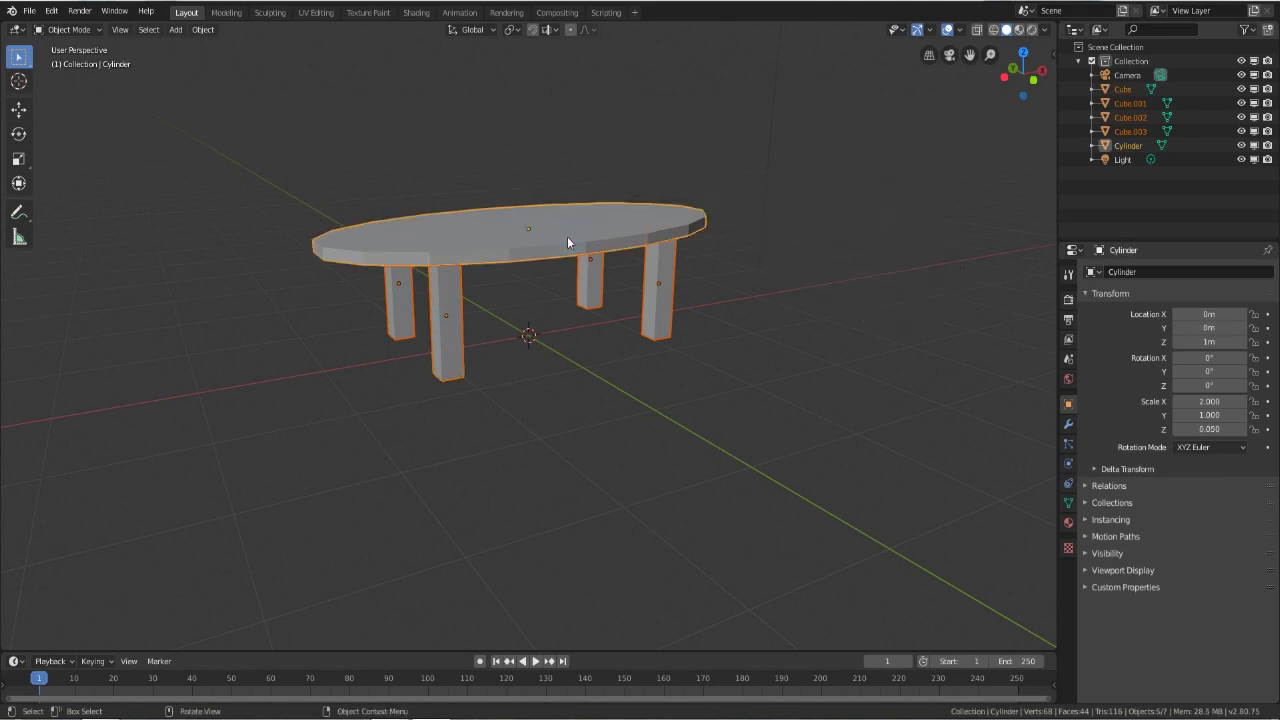
key(ctrl+j)
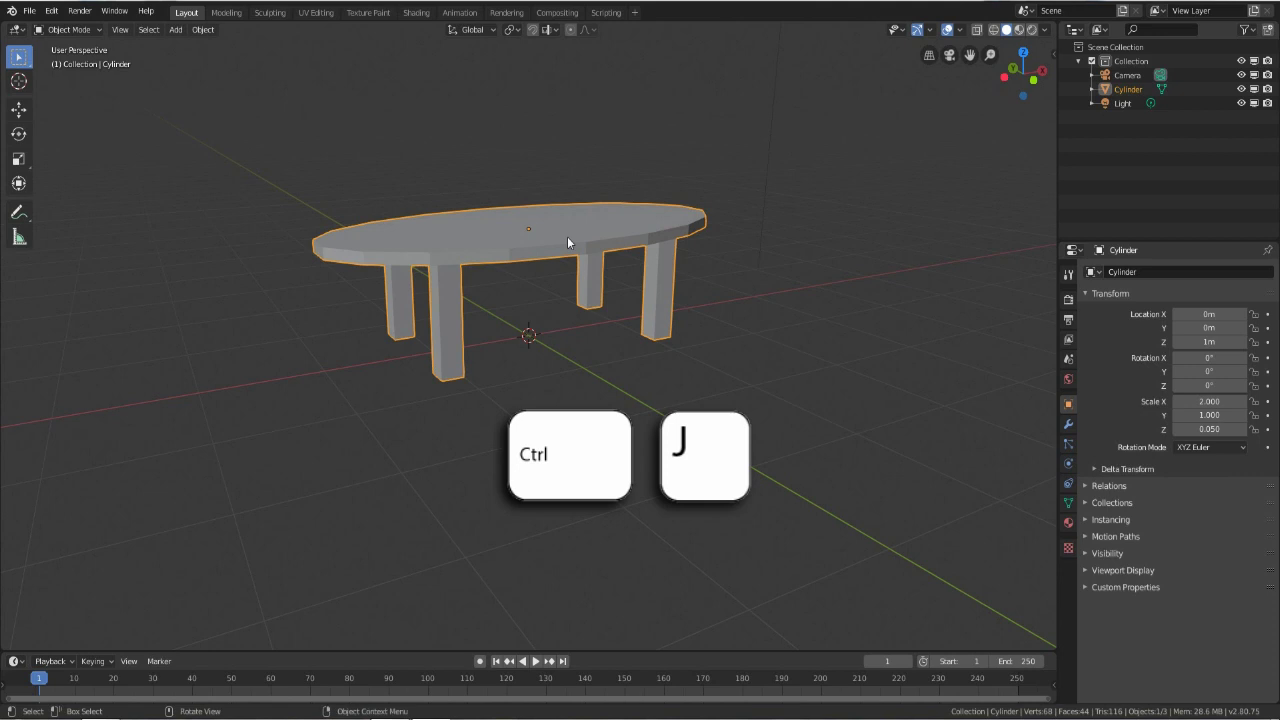
- Try moving the joined table freely, and undo the join of legs and tabletop
middle_drag(553, 312, 519, 254)
key(g)
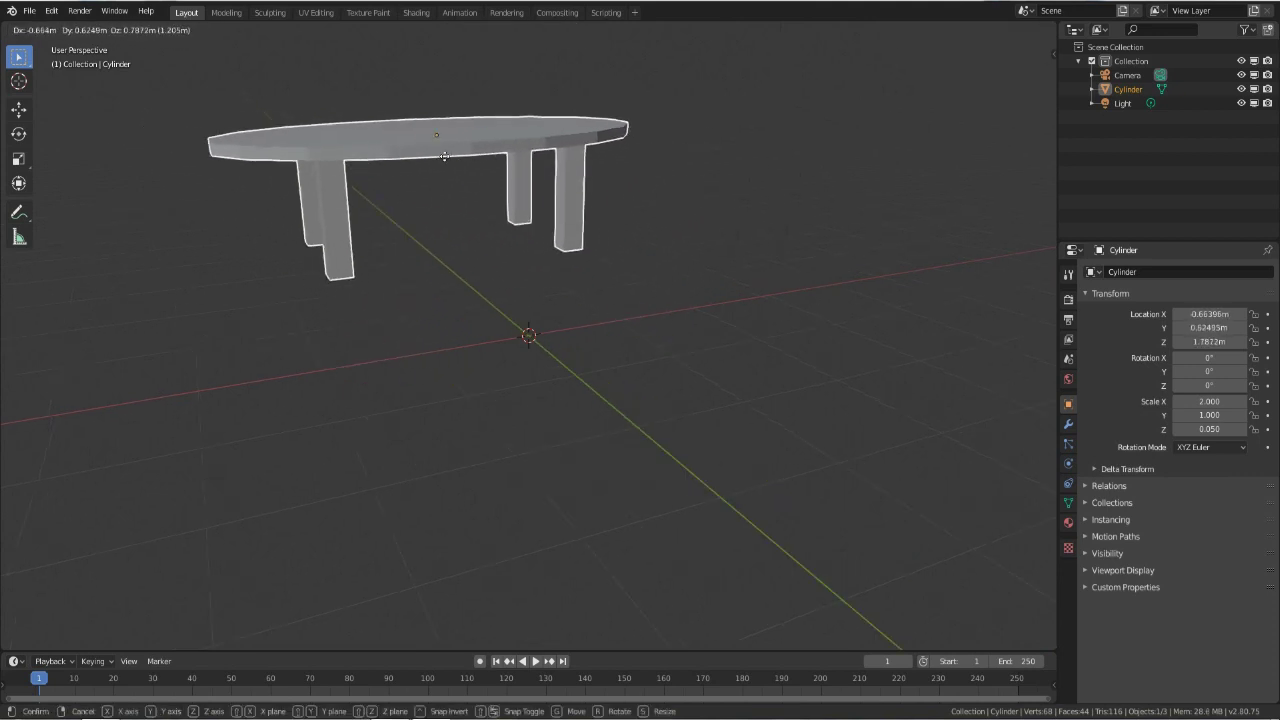
right_click(448, 160)
click(548, 432)
click(523, 251)
click(536, 416)
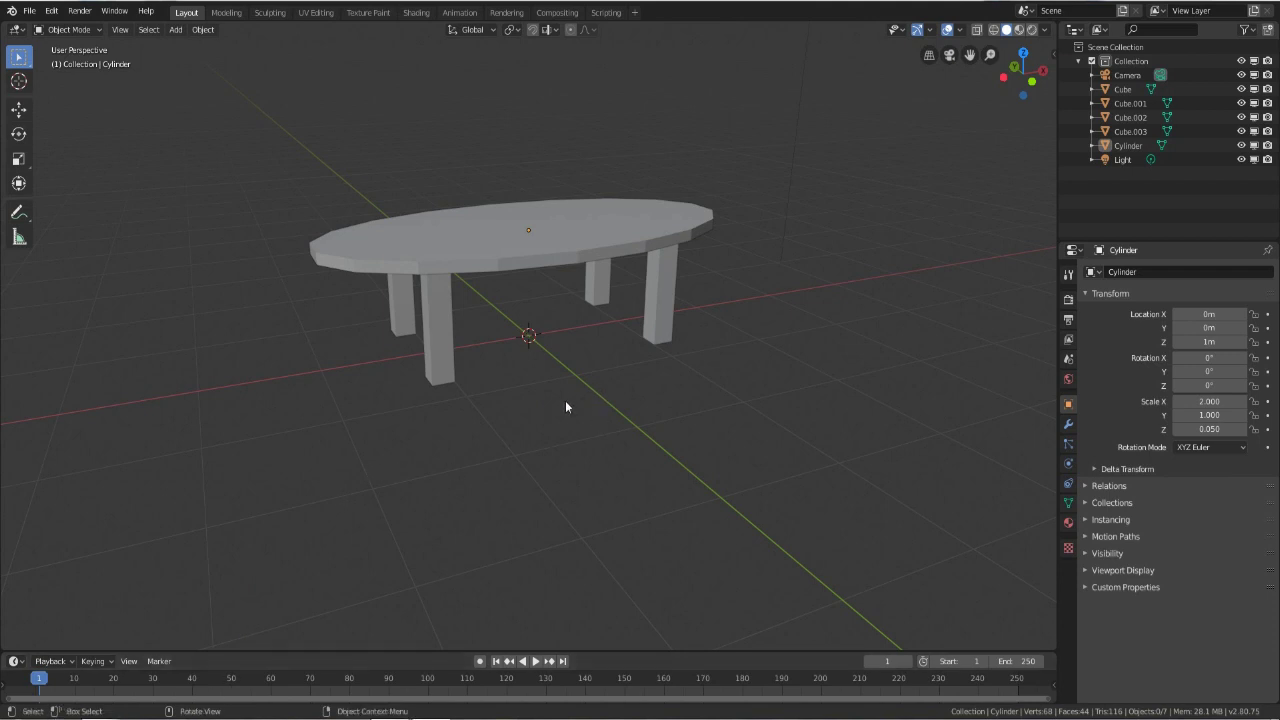
- Add a sphere-shaped empty at the origin beneath the table and reduce its radius
key(shift+a)
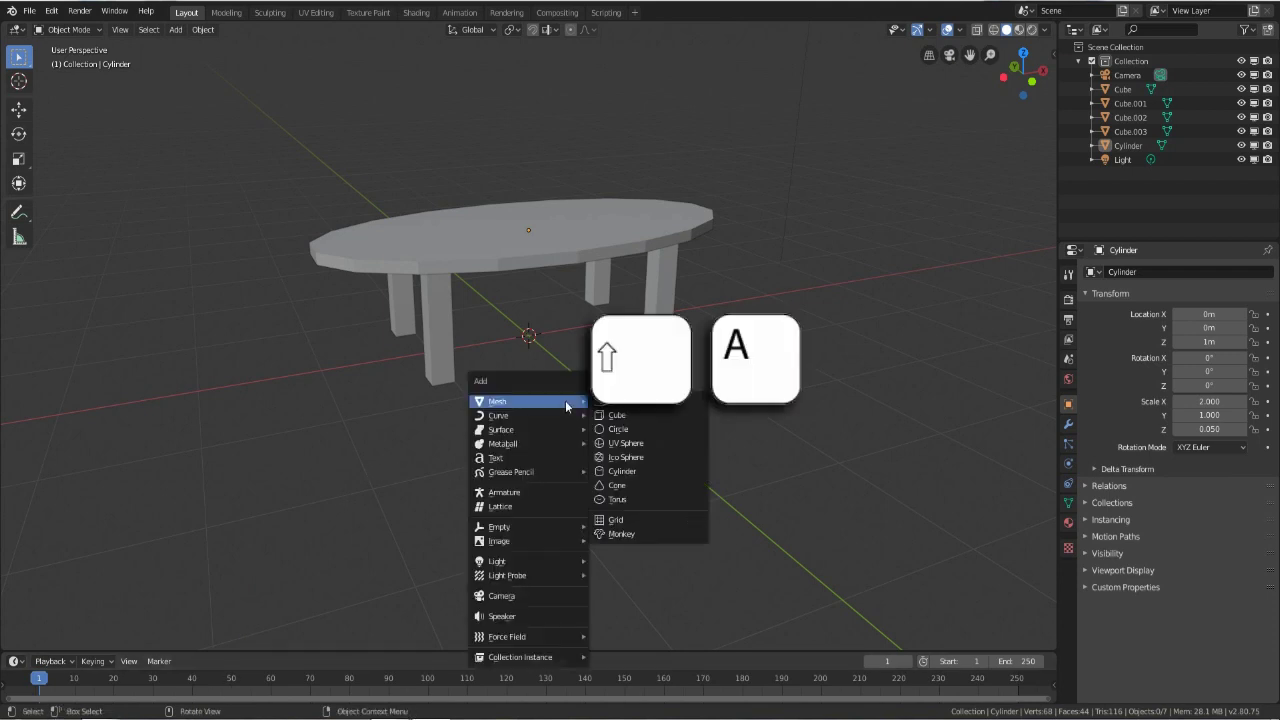
mouse_move(550, 526)
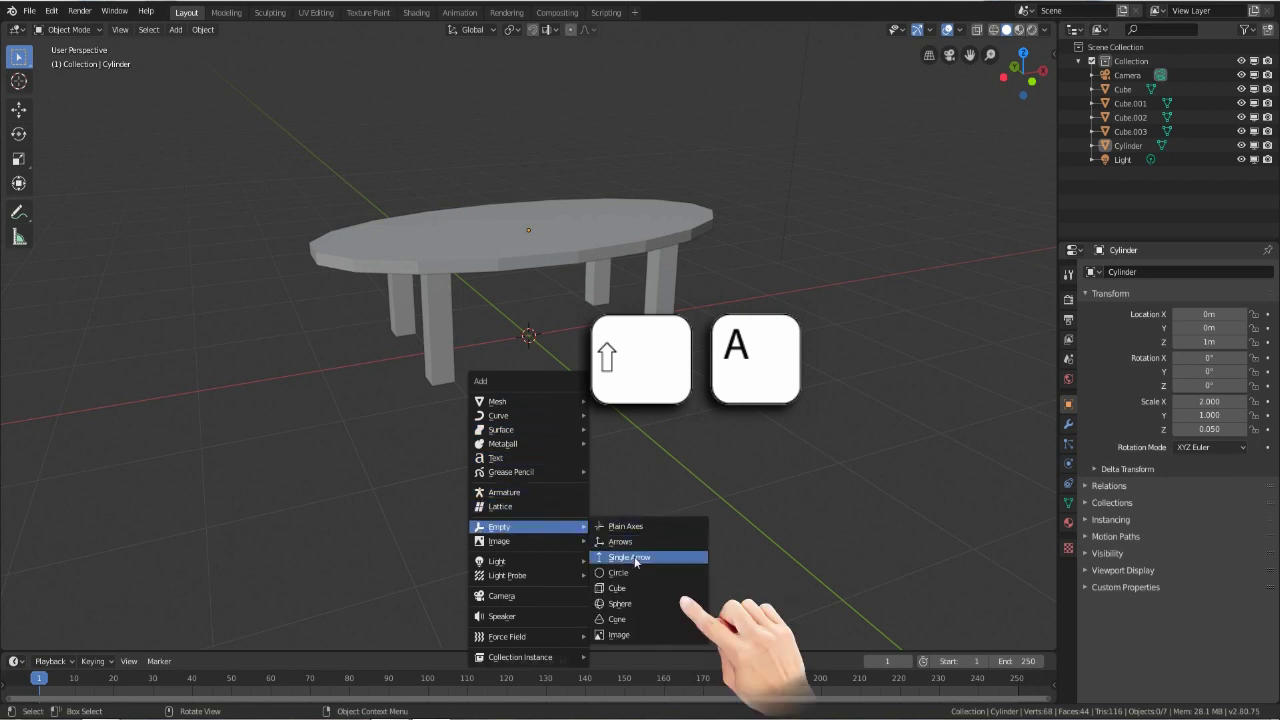
click(627, 602)
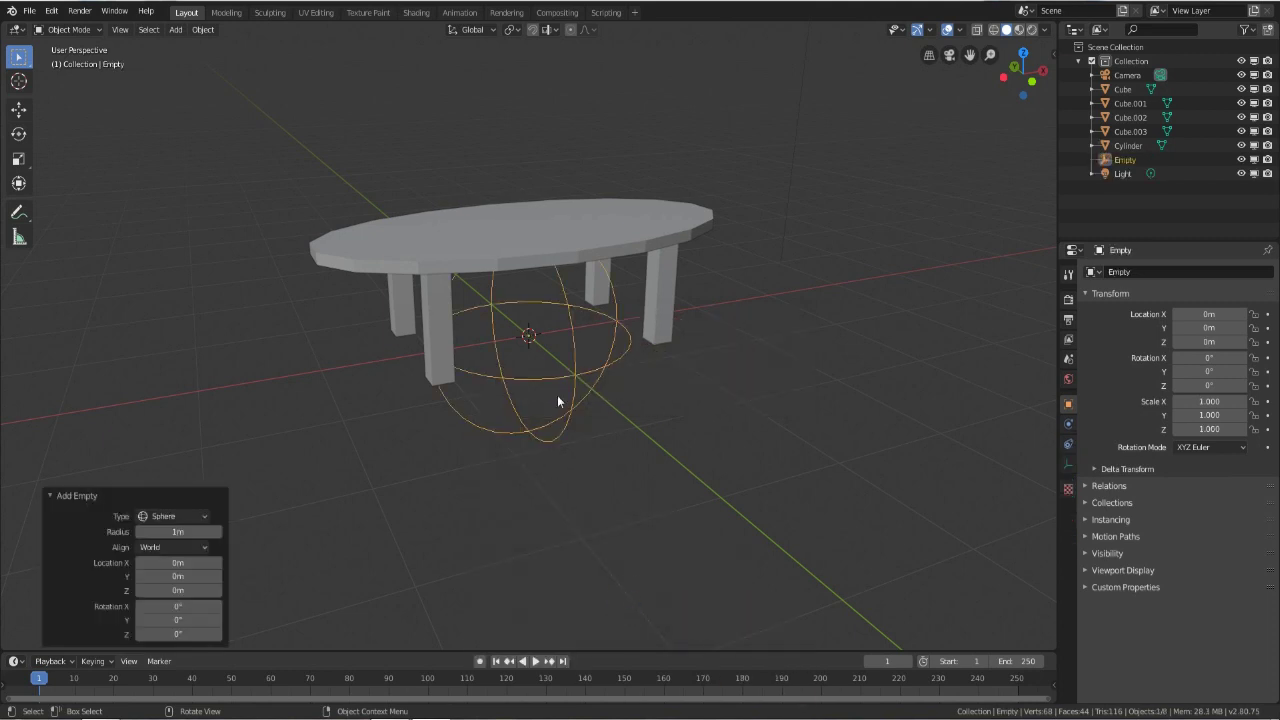
drag(210, 537, 170, 537)
- Parent the four legs and the tabletop to the sphere empty, using the Object parenting type
middle_drag(590, 392, 664, 317)
click(664, 318)
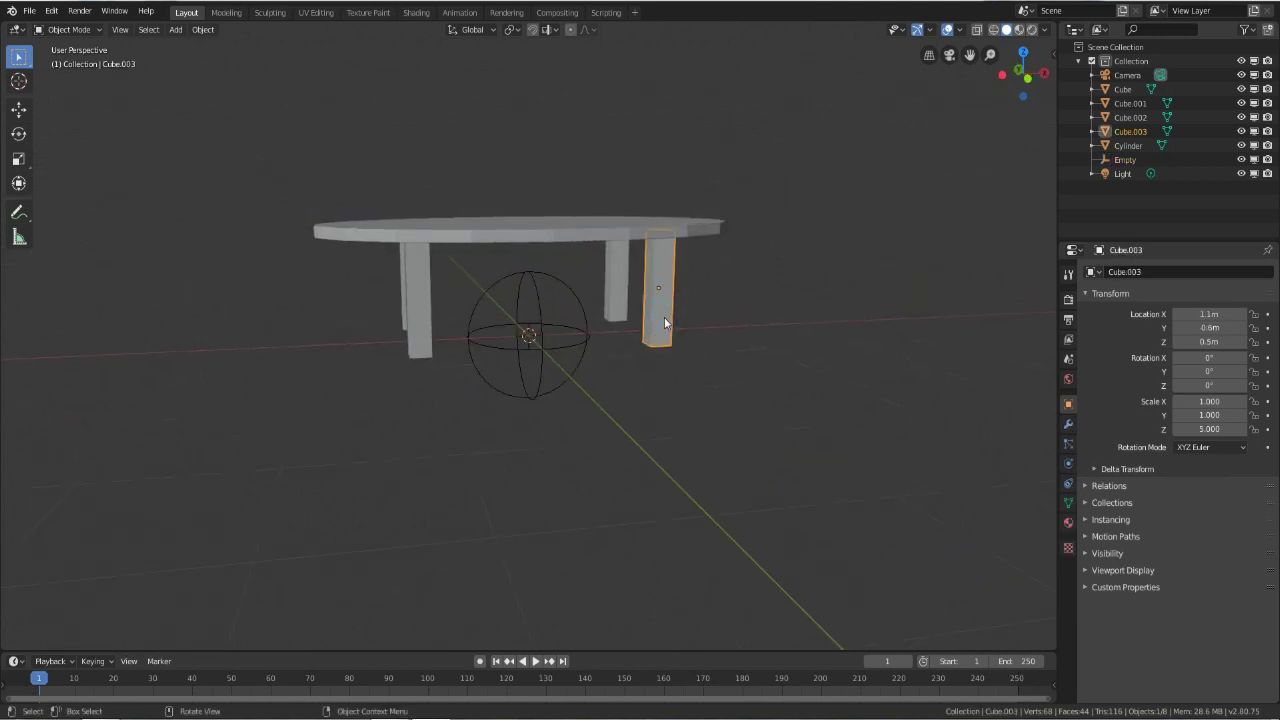
shift+click(616, 303)
shift+click(405, 288)
shift+click(403, 290)
shift+click(562, 233)
shift+click(538, 316)
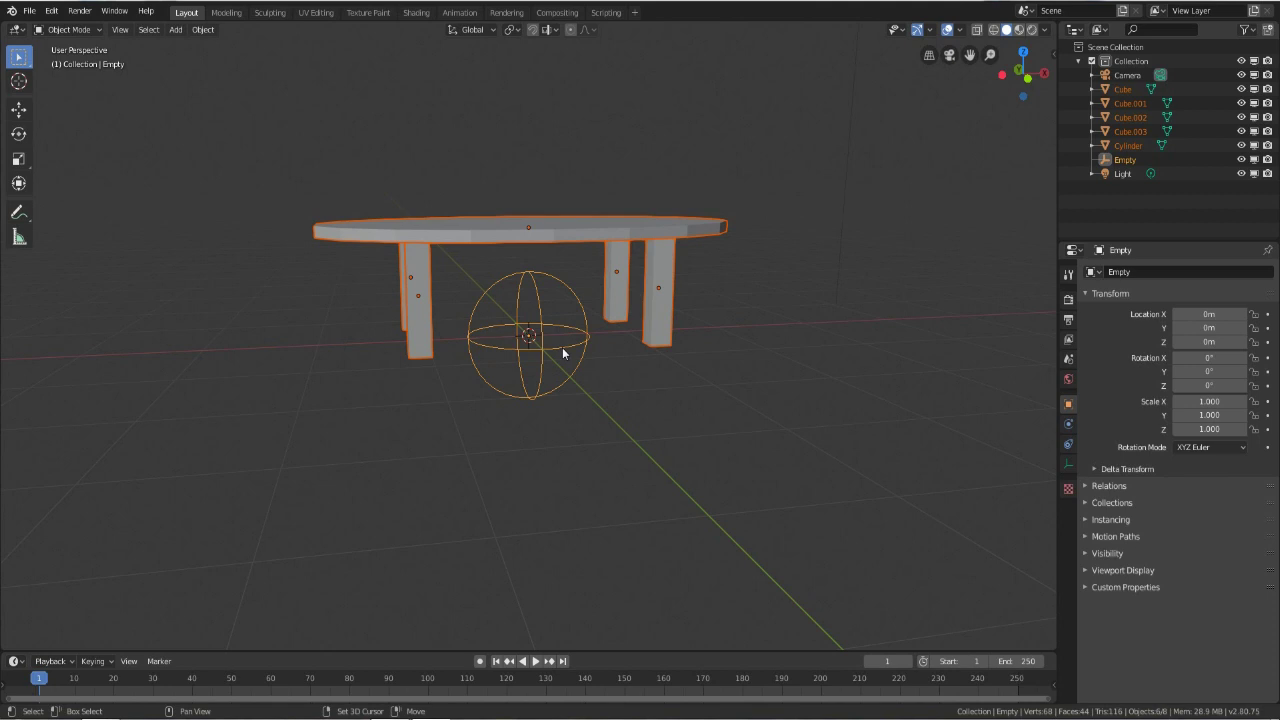
key(ctrl+p)
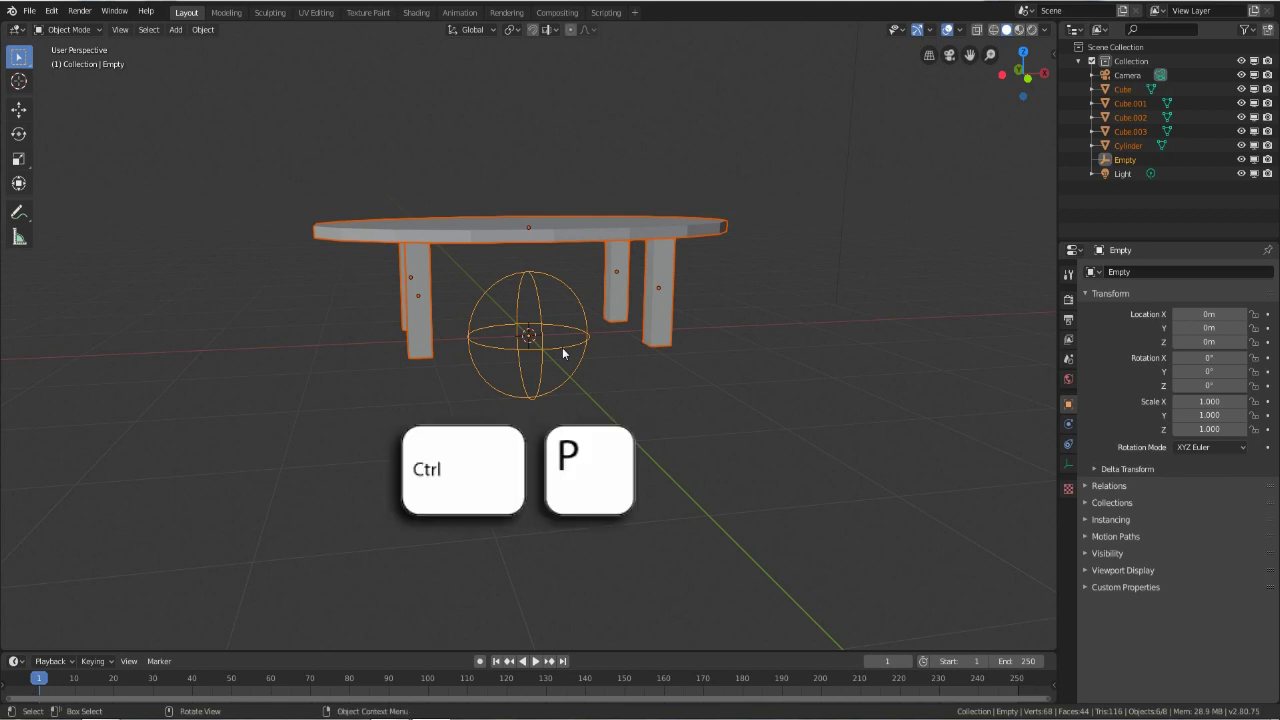
key(ctrl+p)
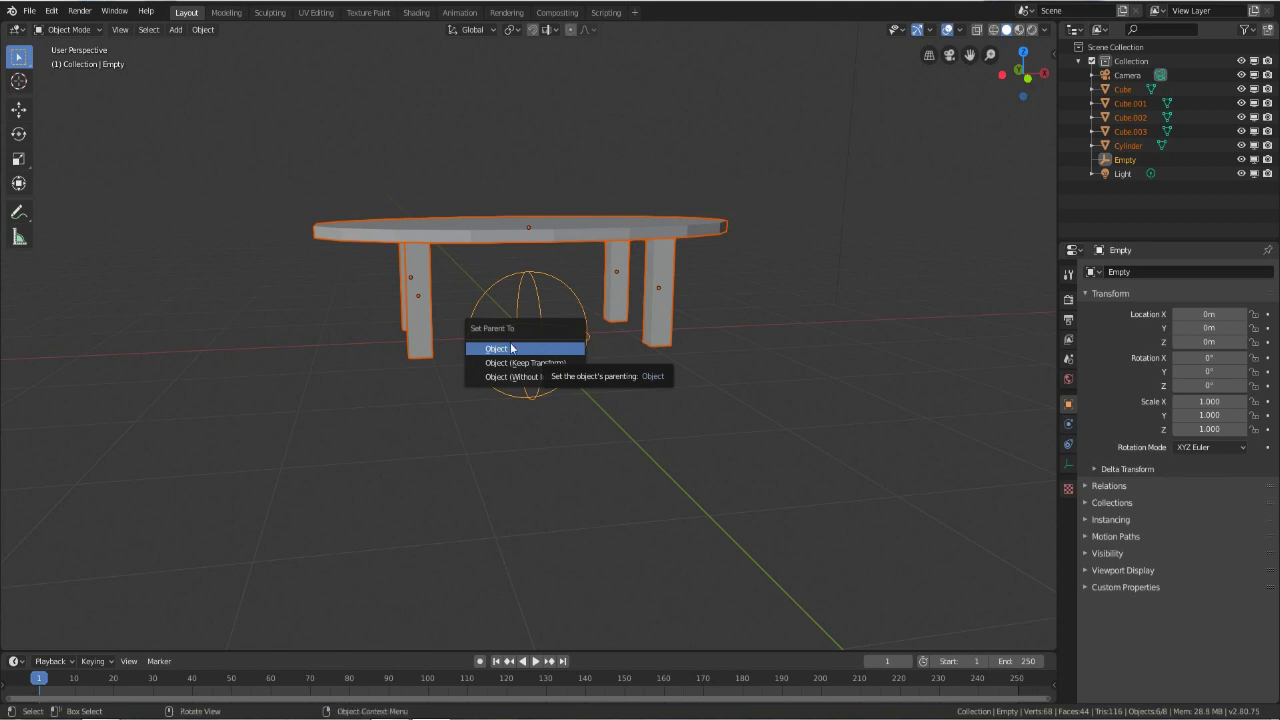
click(520, 349)
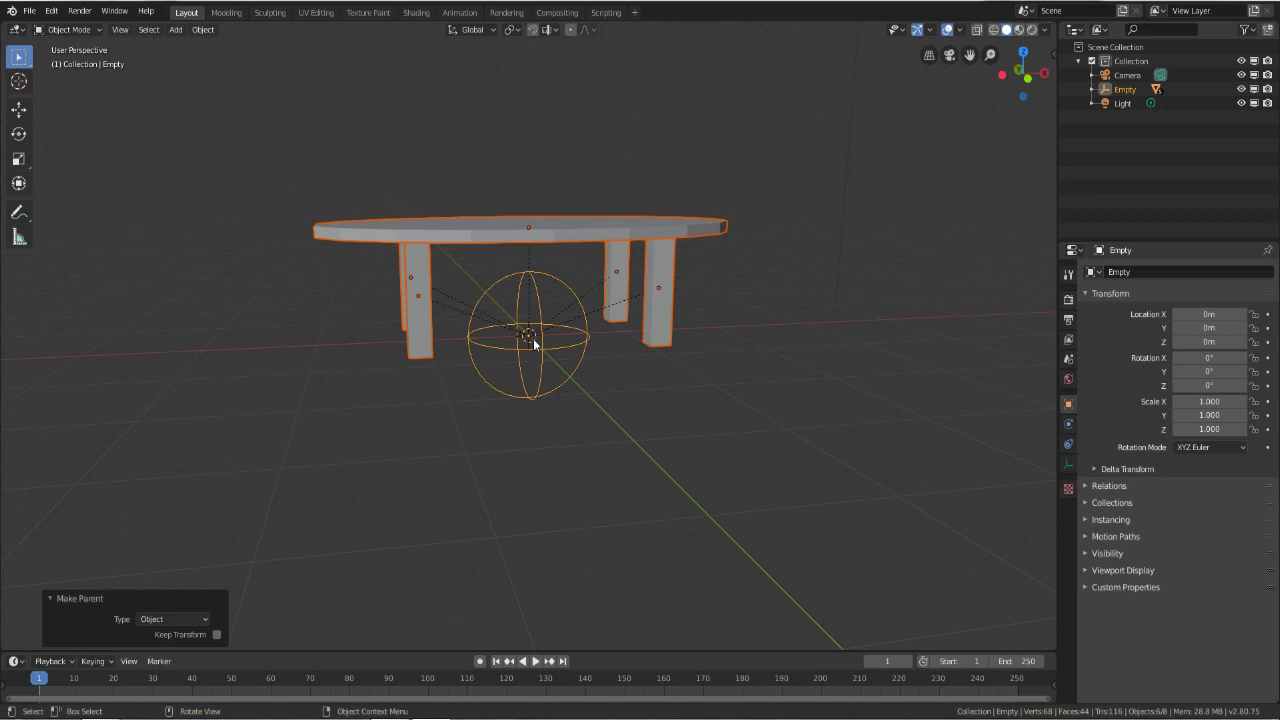
- Expand the empty's hierarchy, select the empty alone and try moving it together with its child objects
click(1111, 90)
click(1091, 90)
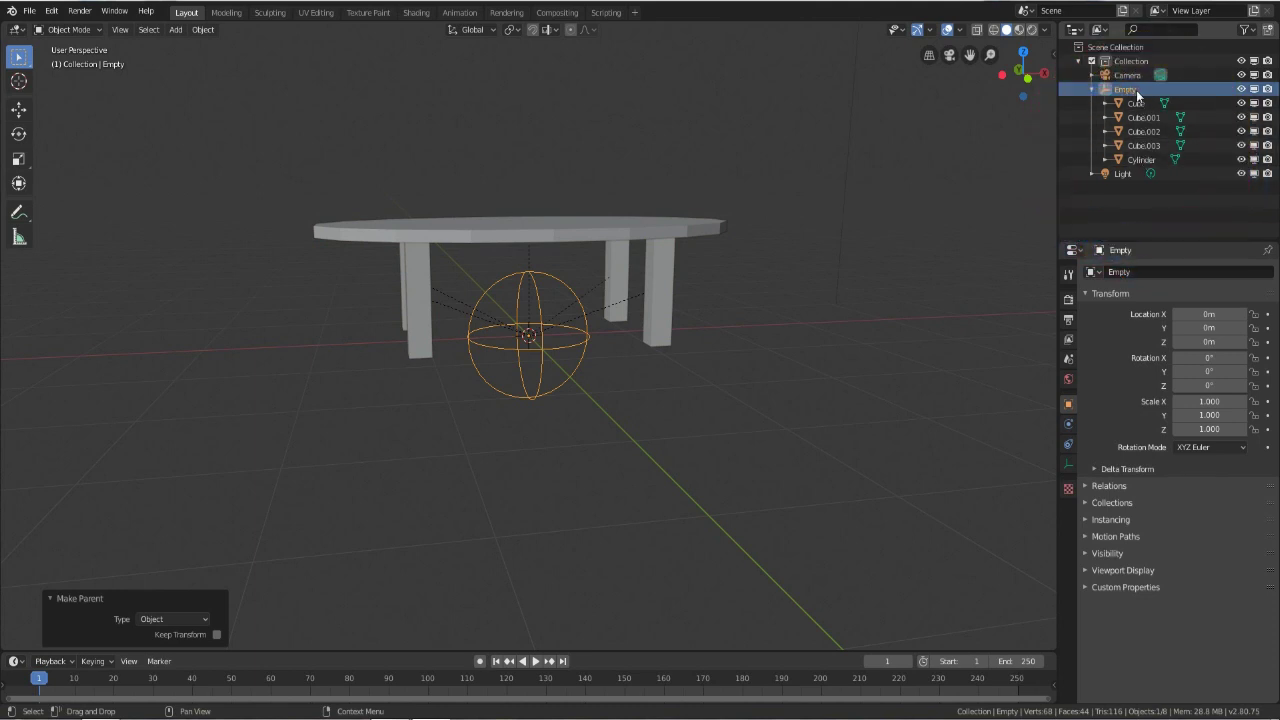
key(g)
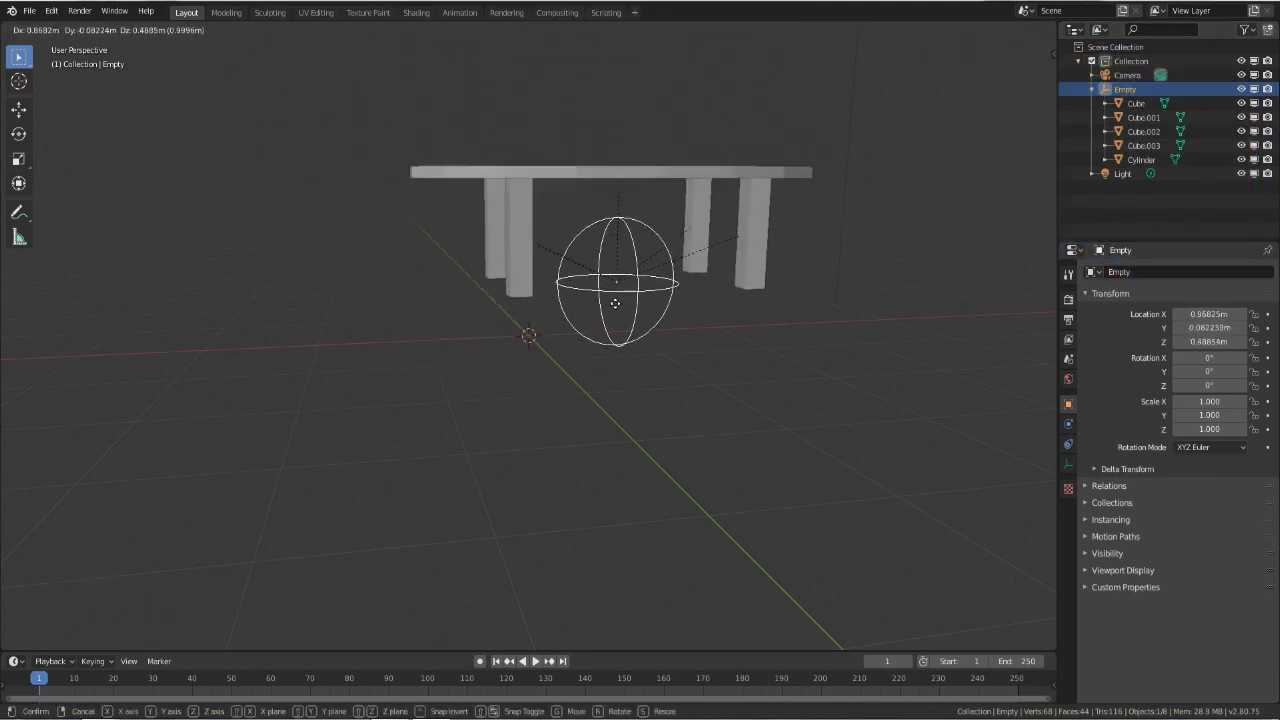
right_click(513, 281)
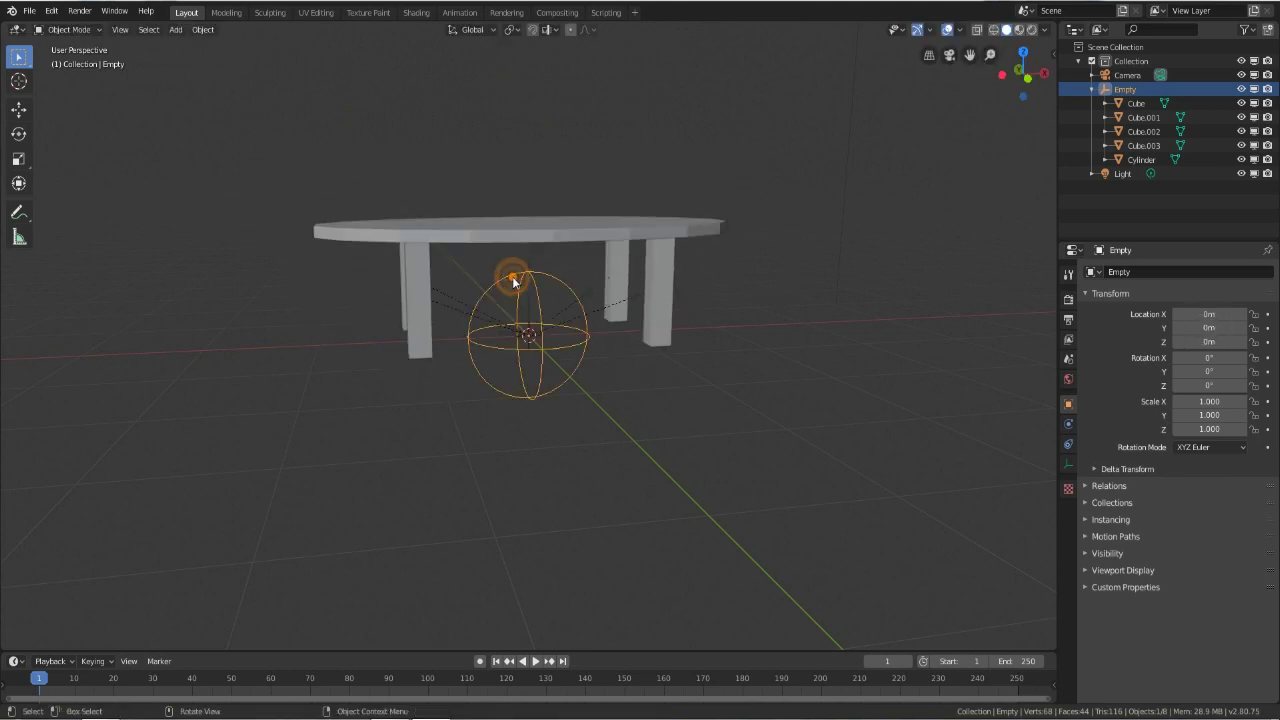
- Try moving the leg Cube.003 independently of the rest of the table
click(666, 278)
key(g)
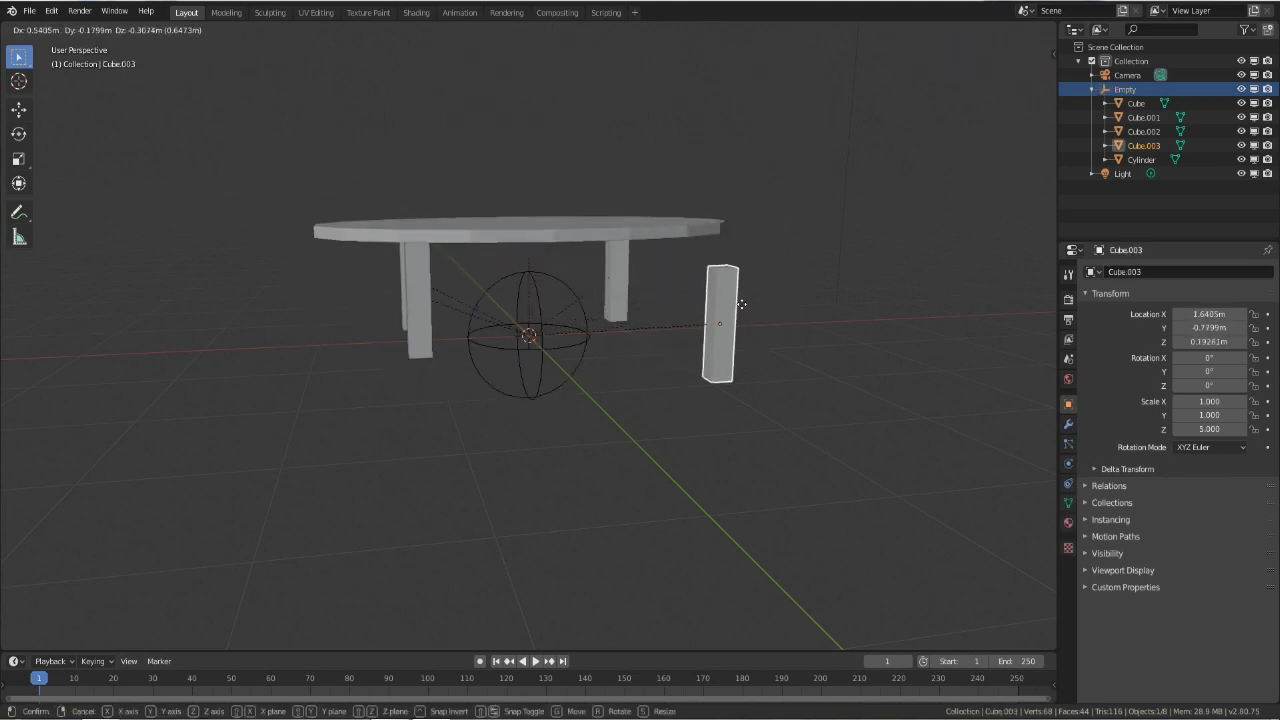
right_click(682, 298)
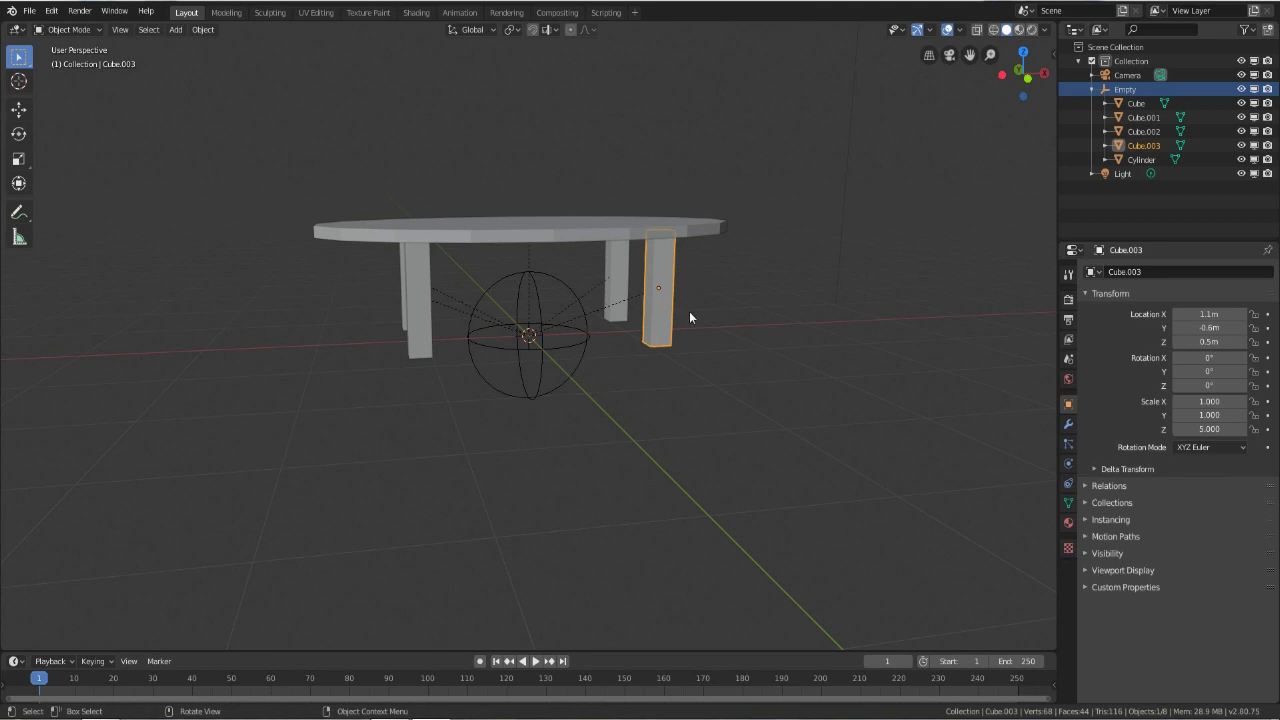
- Try scaling the tabletop down independently of the legs
click(544, 239)
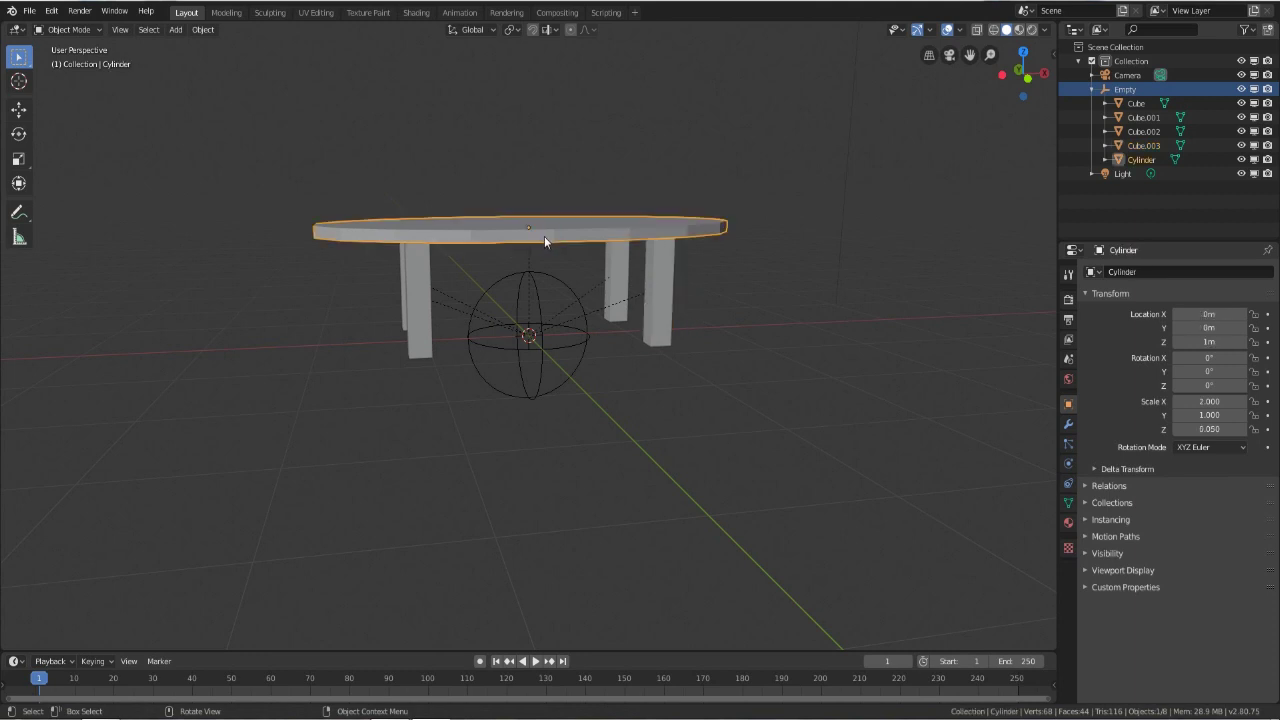
middle_drag(544, 236, 546, 272)
key(s)
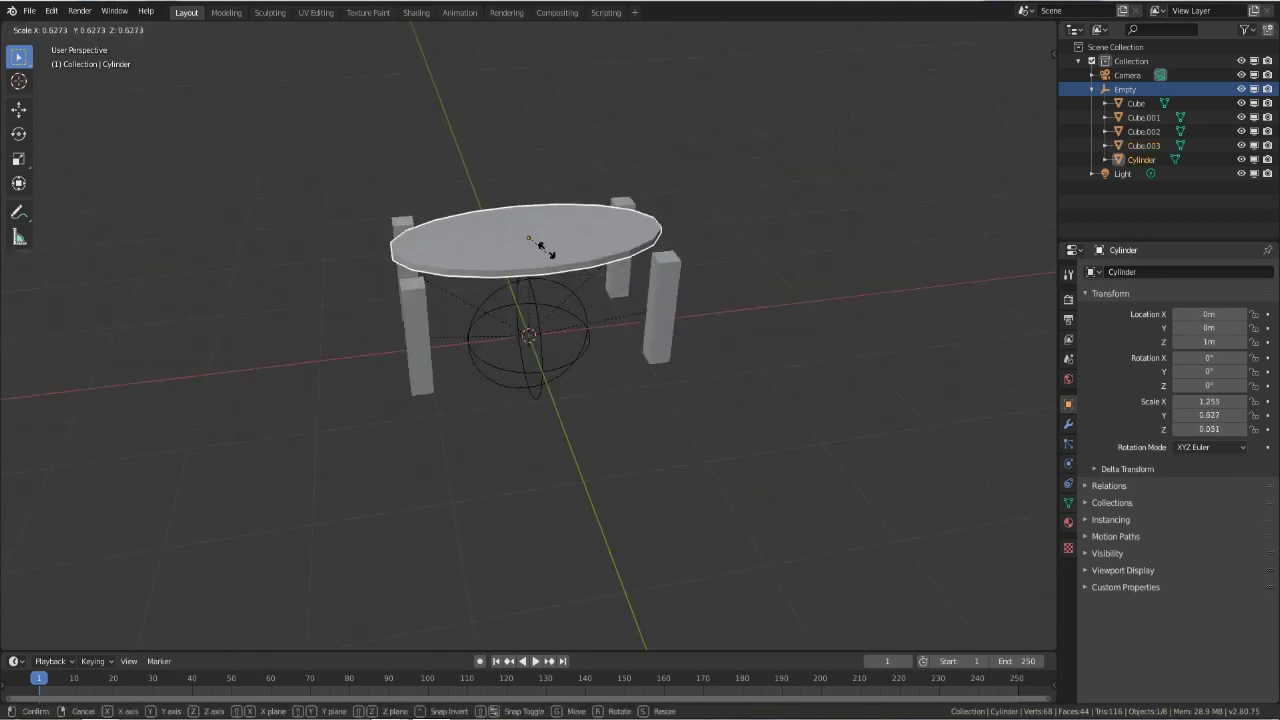
right_click(550, 290)
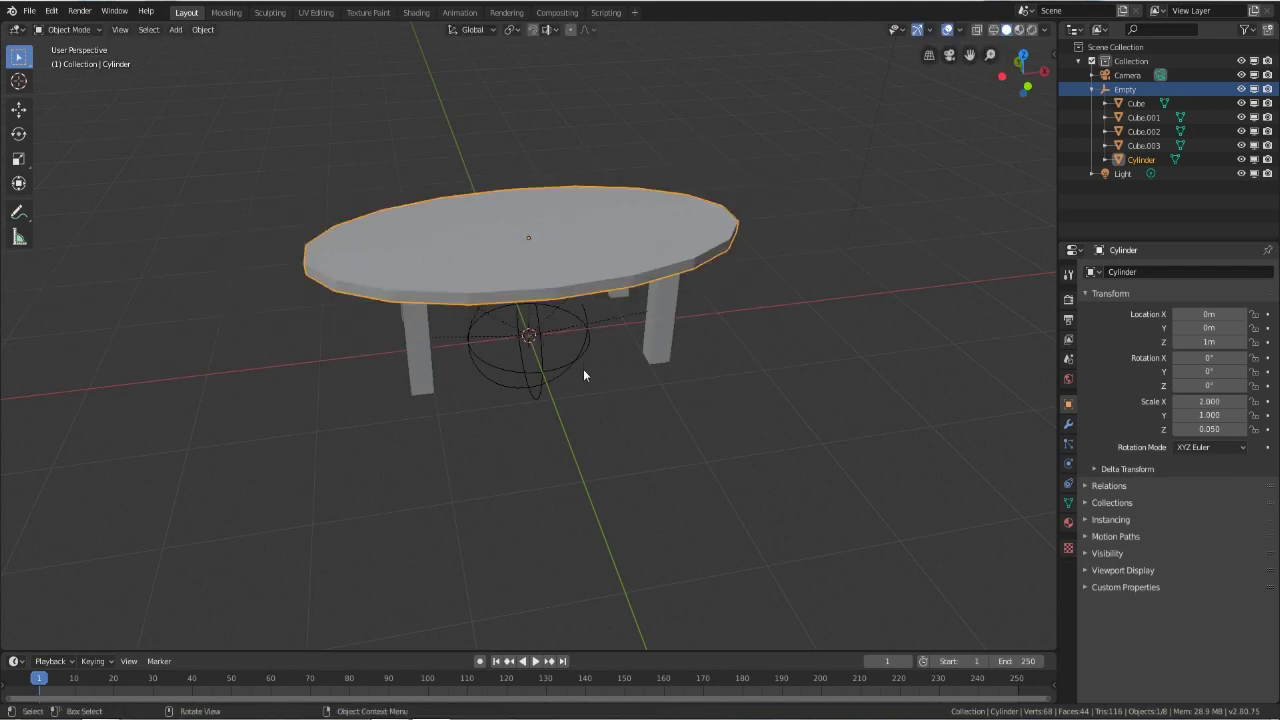
middle_drag(584, 371, 583, 342)
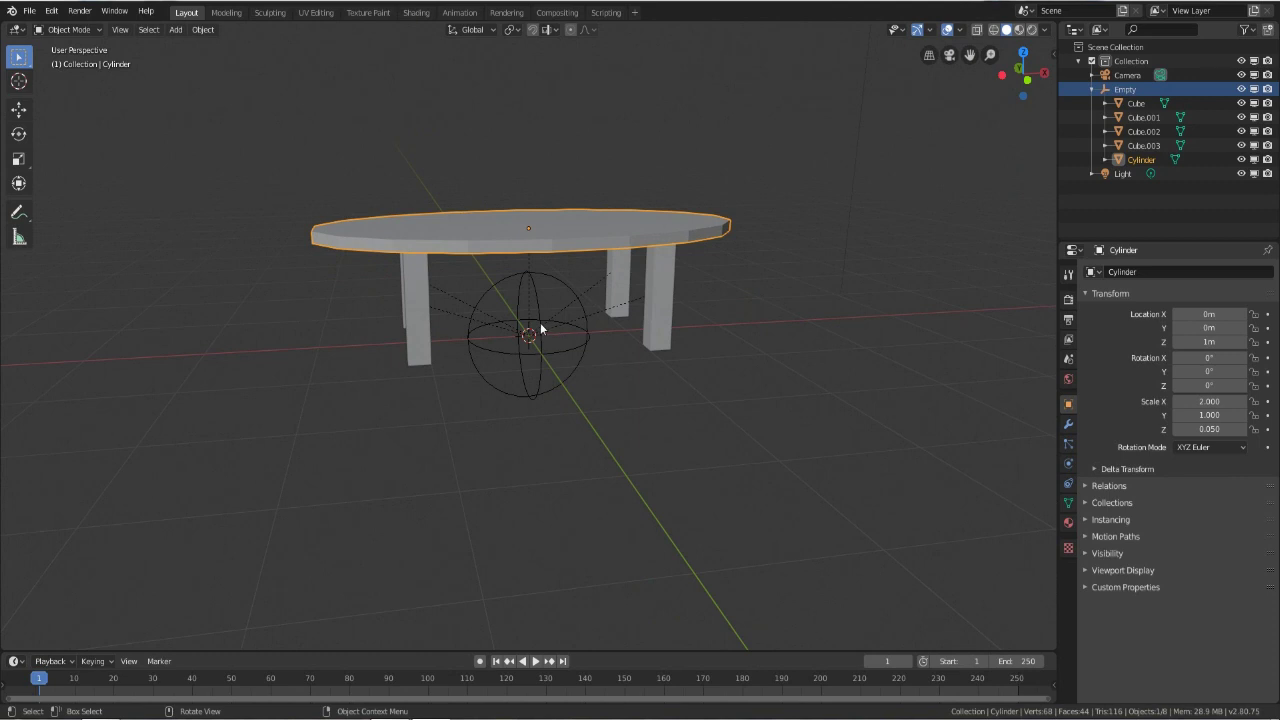
click(540, 327)
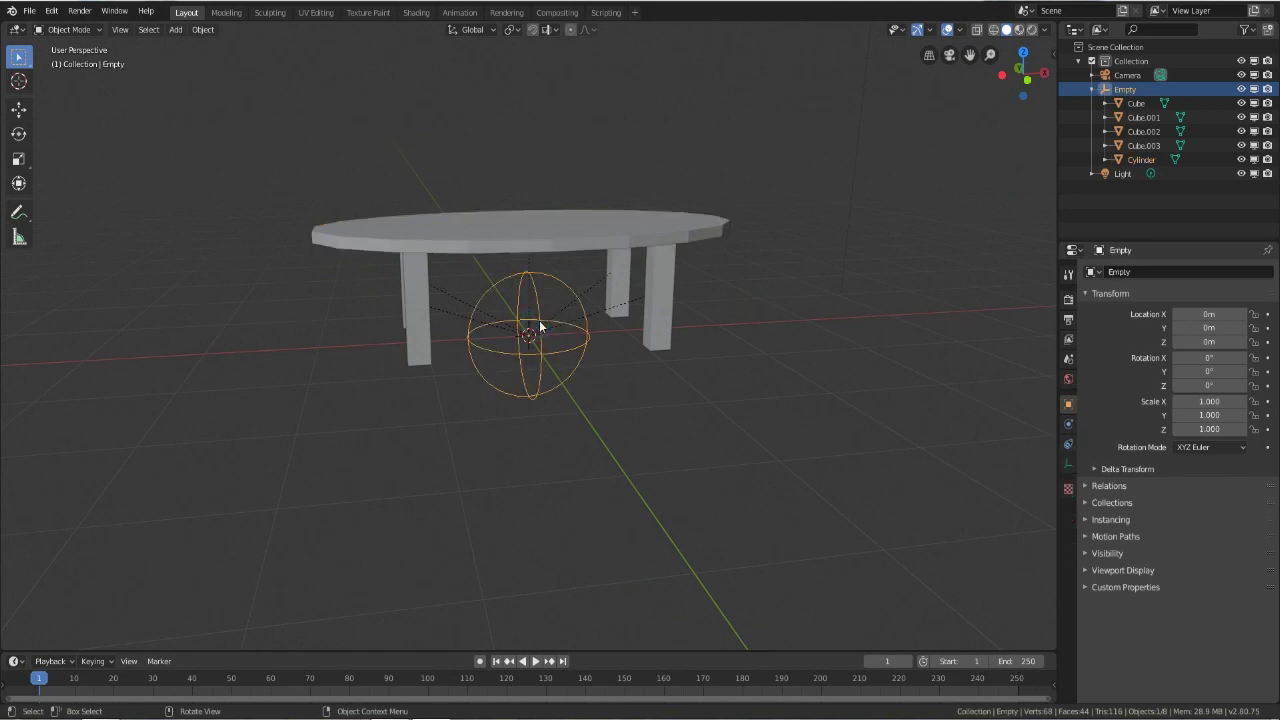
click(645, 238)
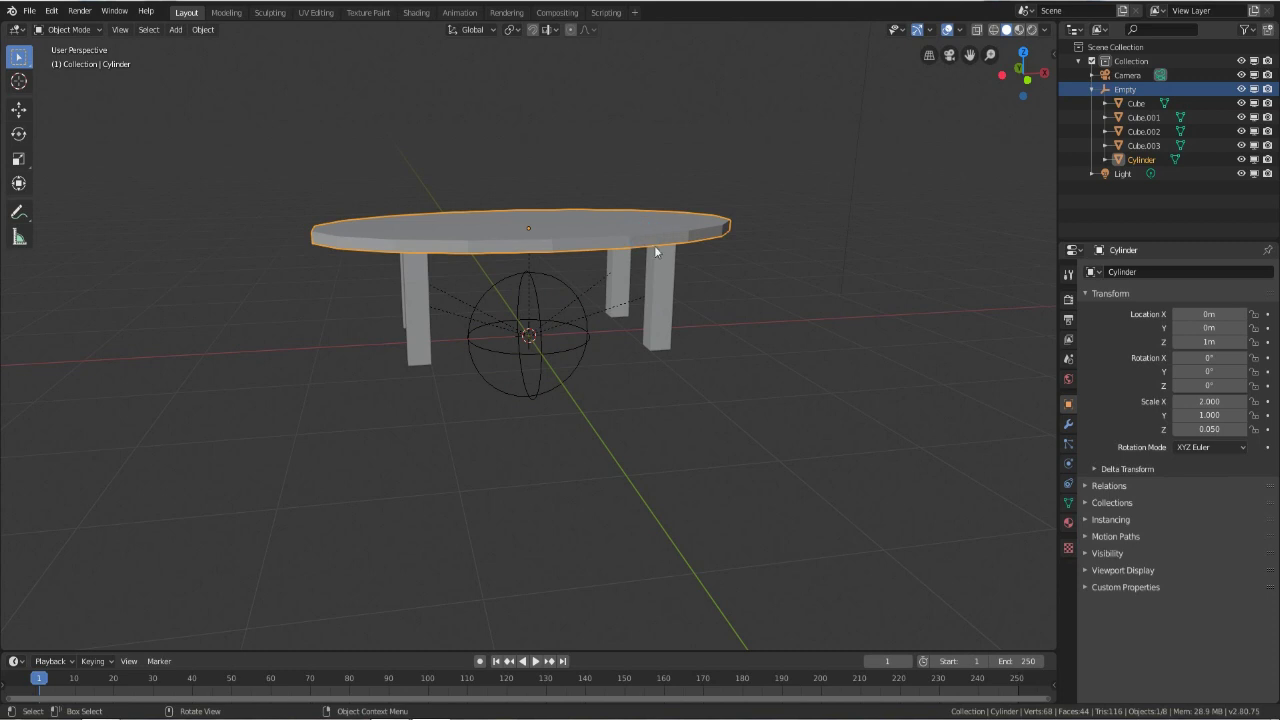
- Unparent the tabletop from the sphere empty with both objects selected, using the Clear Parent option
shift+click(545, 328)
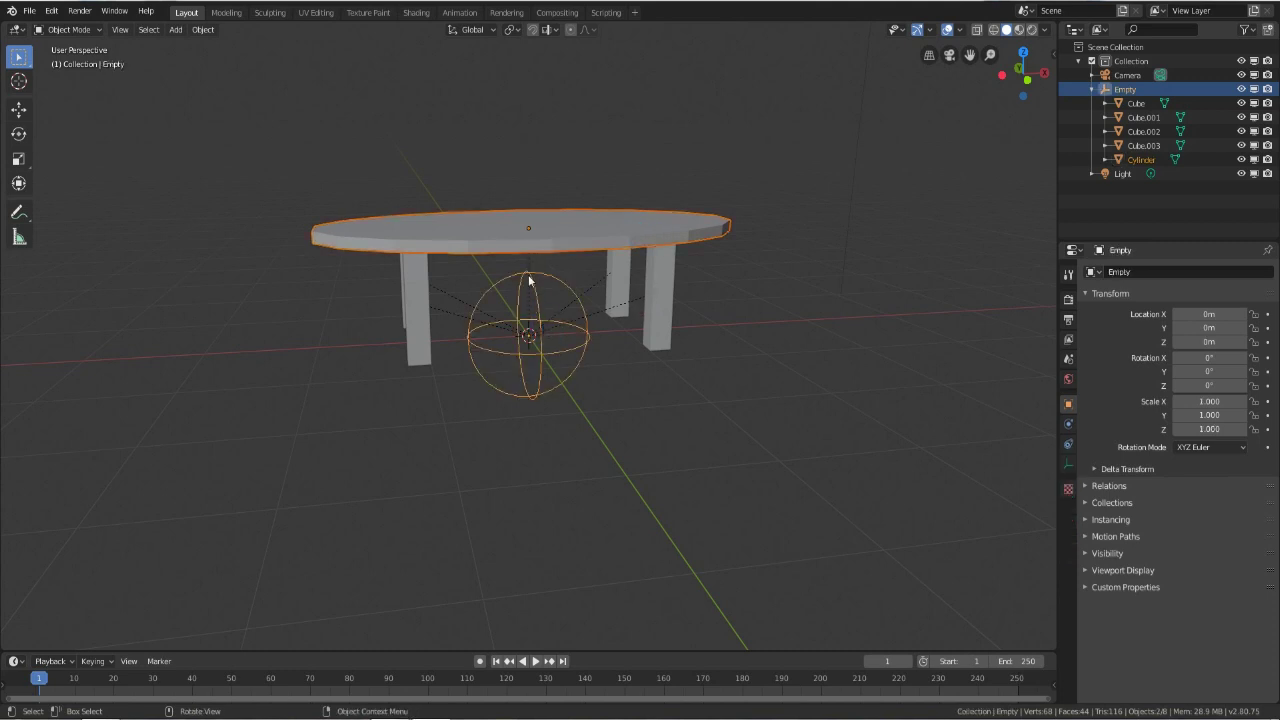
scroll(528, 292, up, 4)
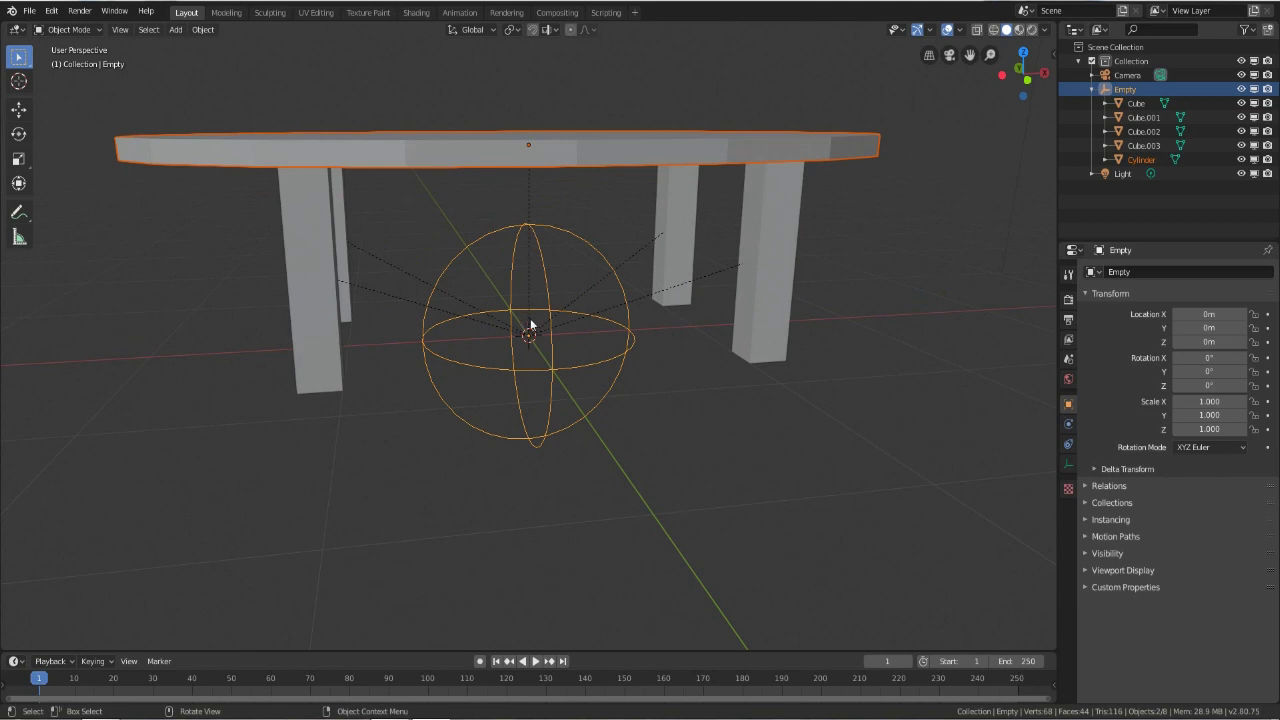
key(alt+p)
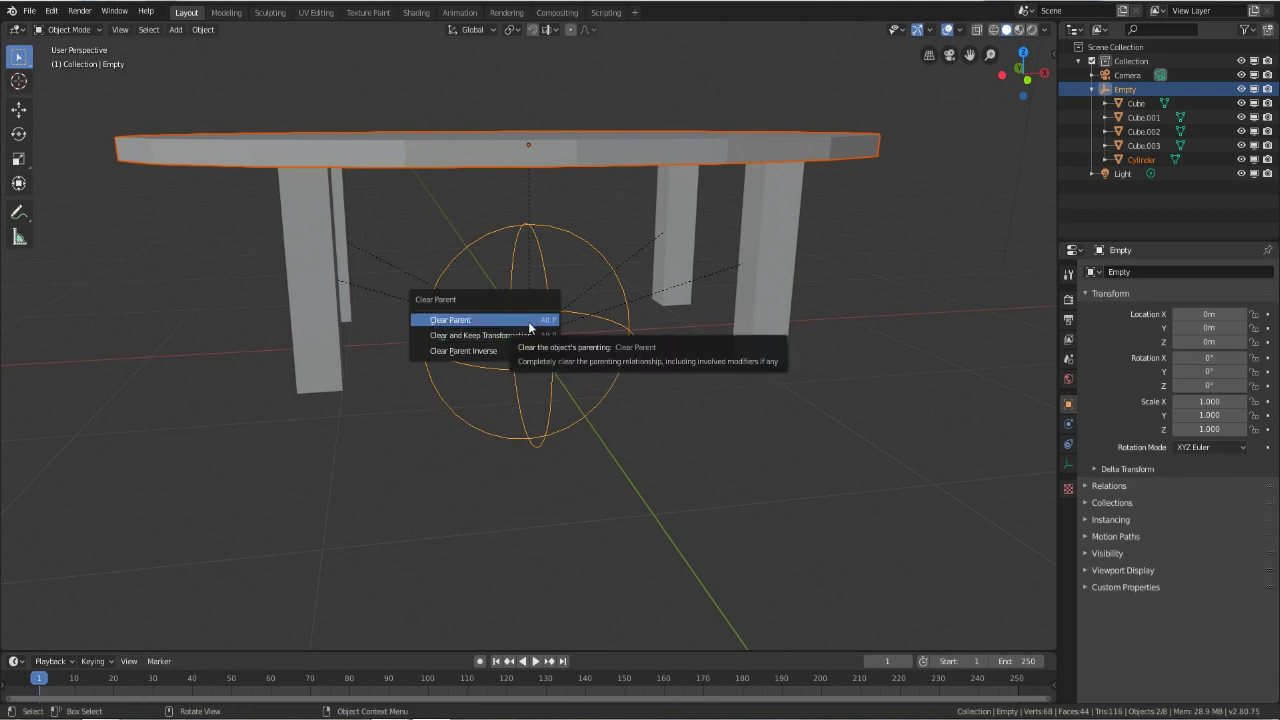
click(528, 321)
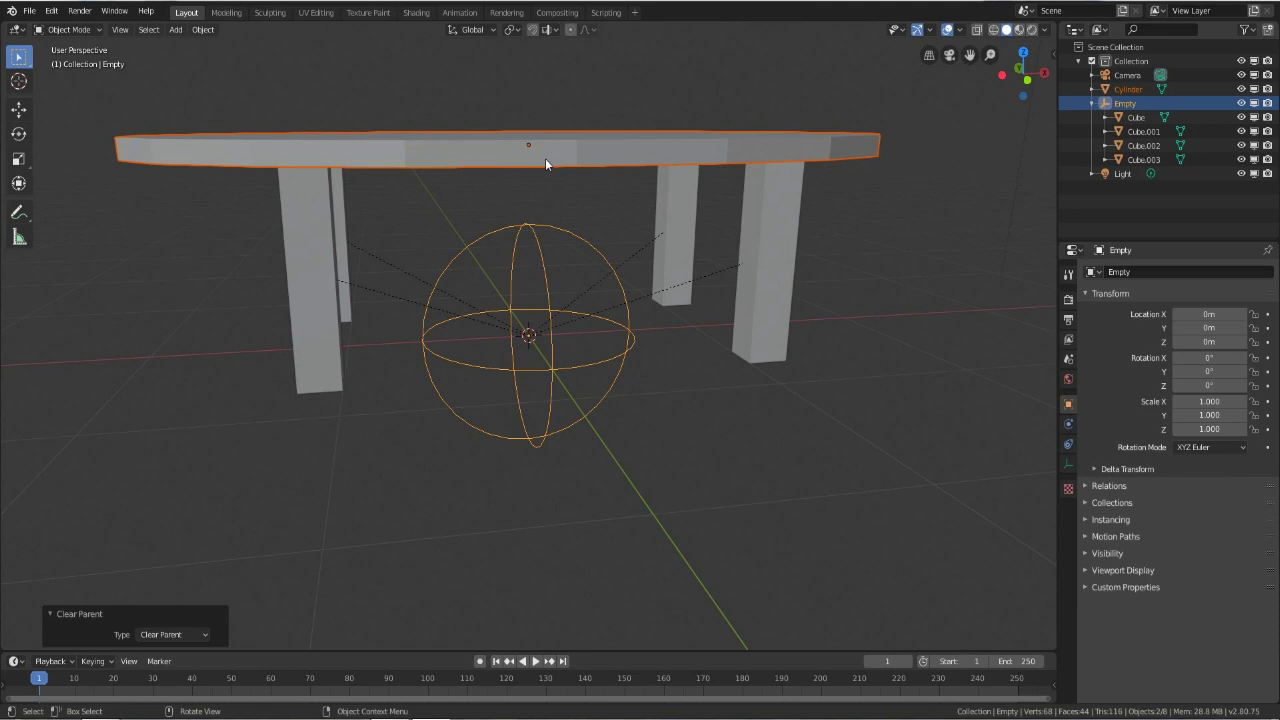
- Select the sphere empty alone and try moving it with the legs, separately from the unparented tabletop
click(526, 256)
key(g)
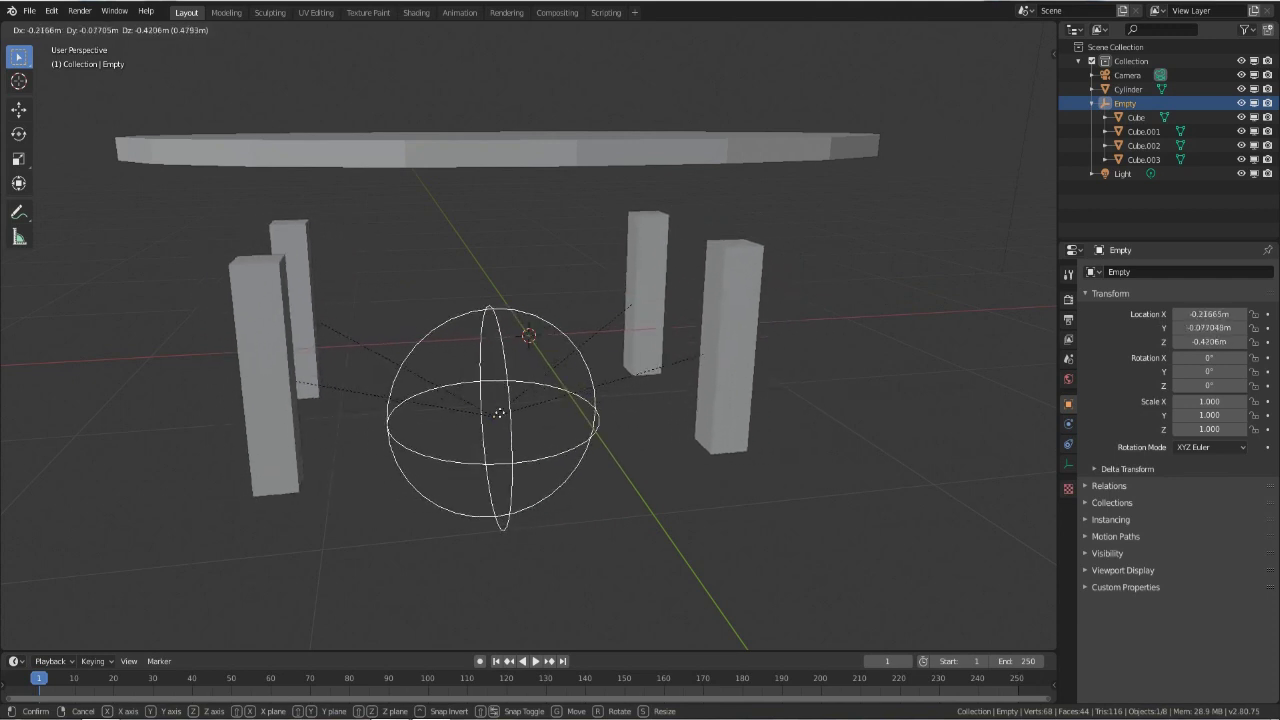
key(Escape)
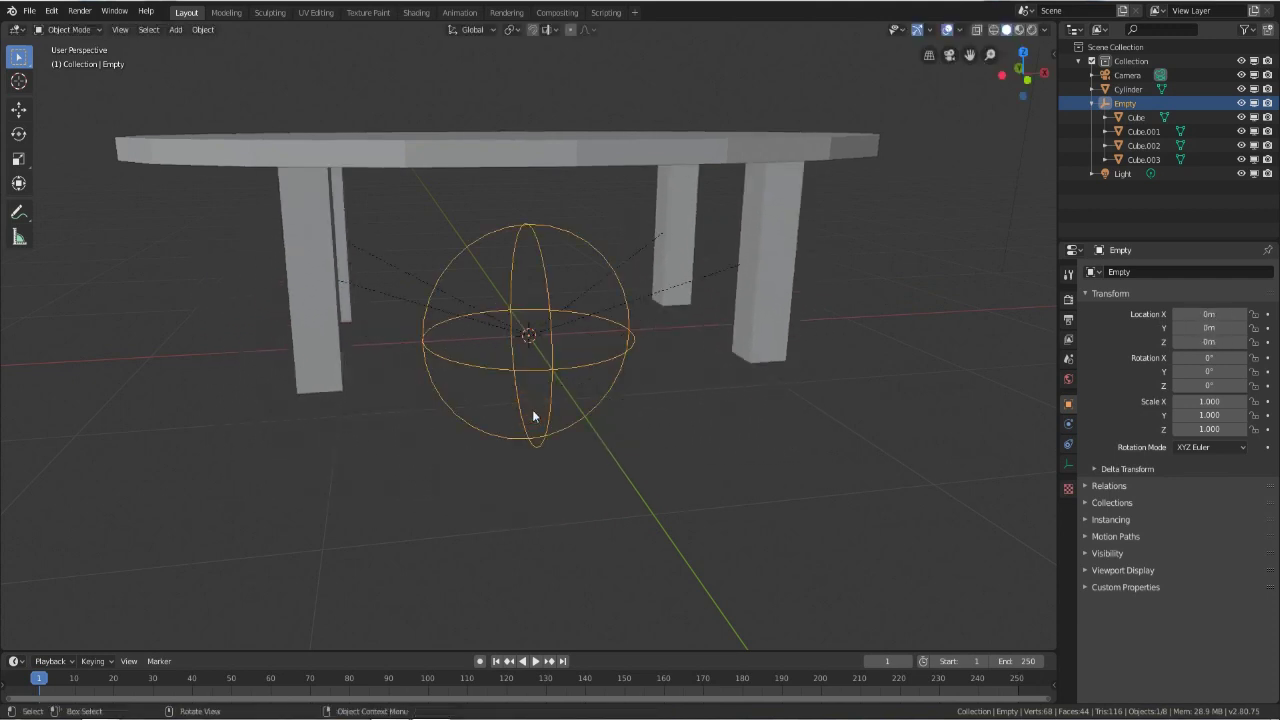